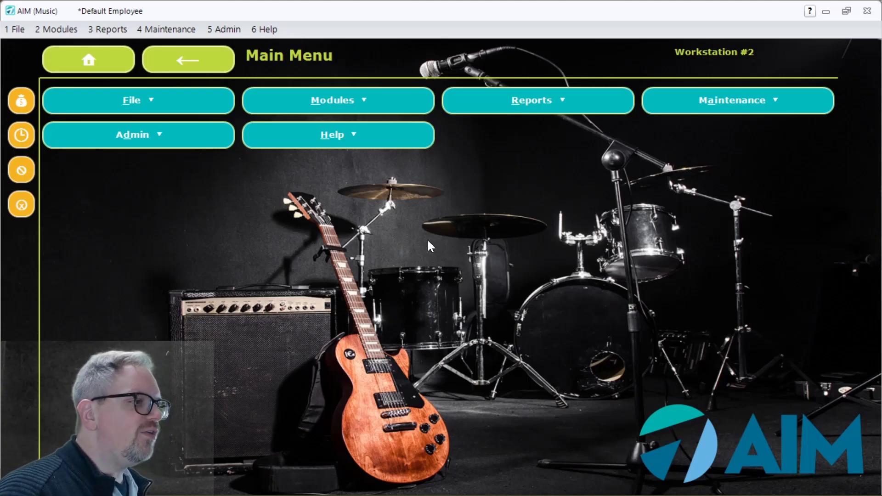
Step: Open the Active-e Contract Setup Launcher
left_click(176, 31)
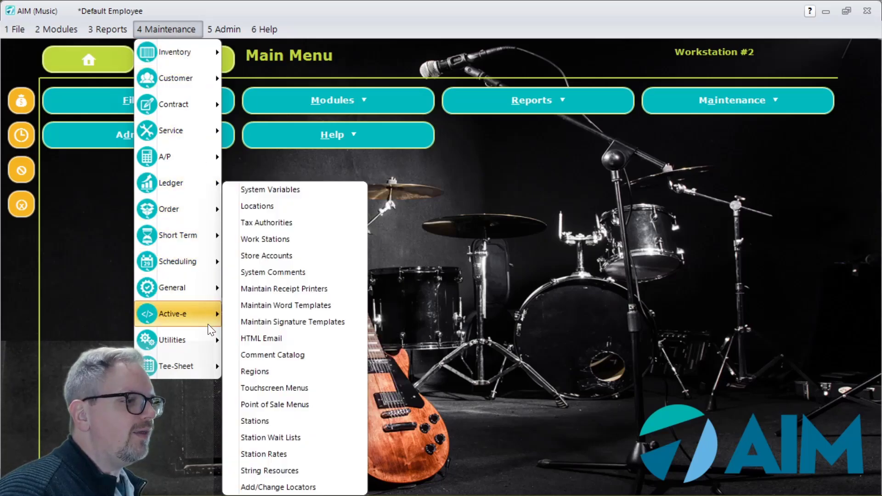
mouse_move(211, 340)
mouse_move(209, 318)
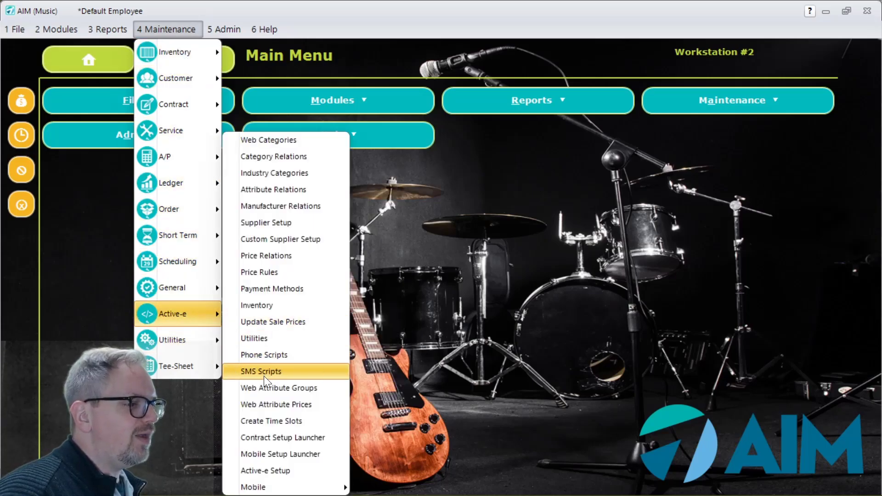
left_click(294, 437)
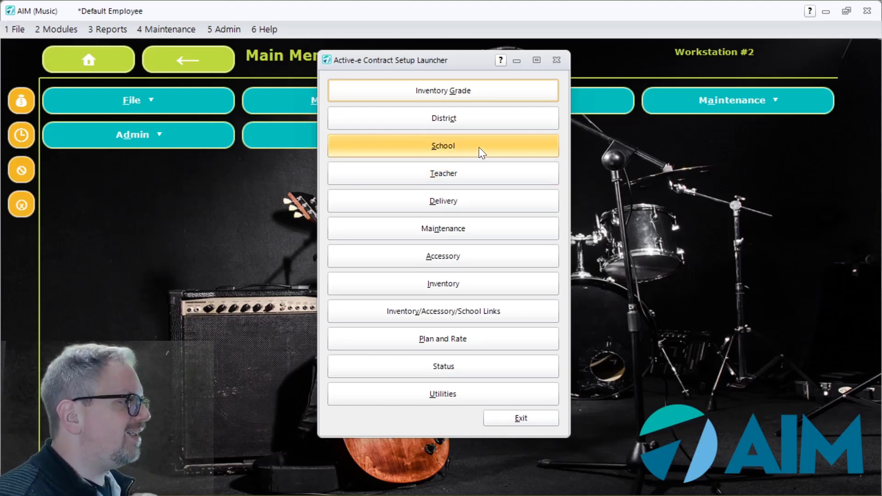
Step: Open the contract inventory grade setup and review the New, Like New, Premium and Economy grades
left_click(461, 101)
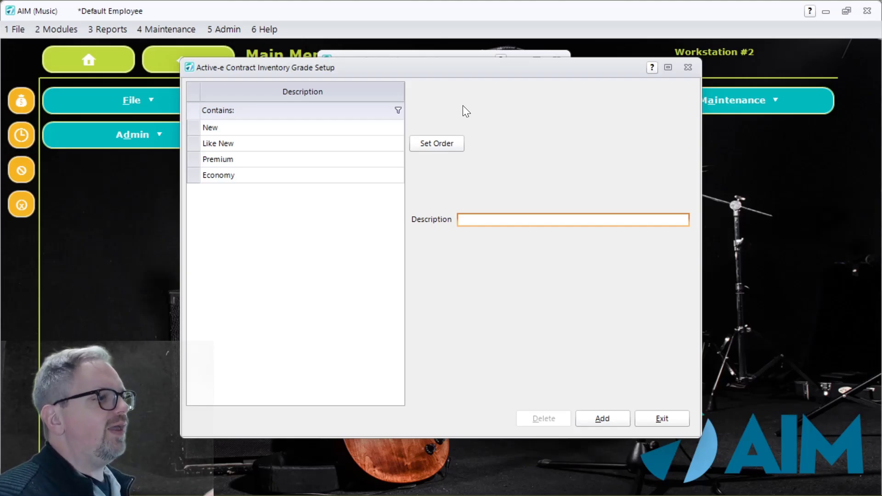
left_click_drag(440, 64, 542, 69)
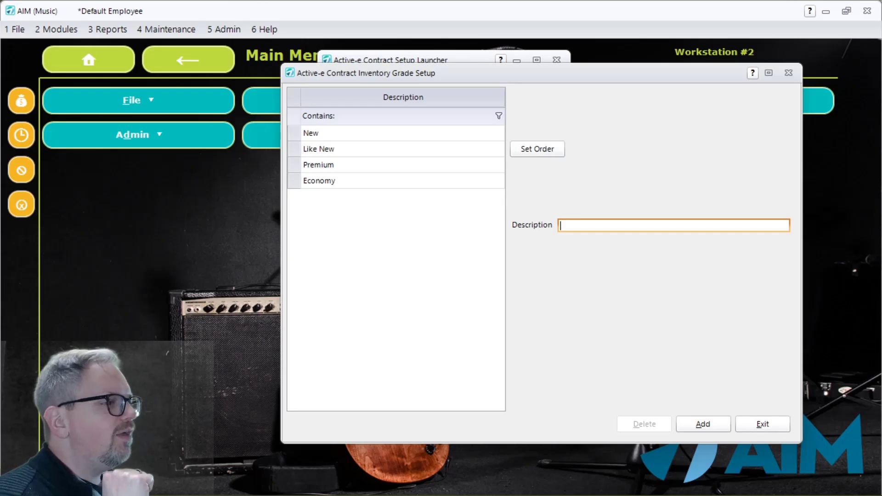
left_click(356, 137)
left_click(355, 152)
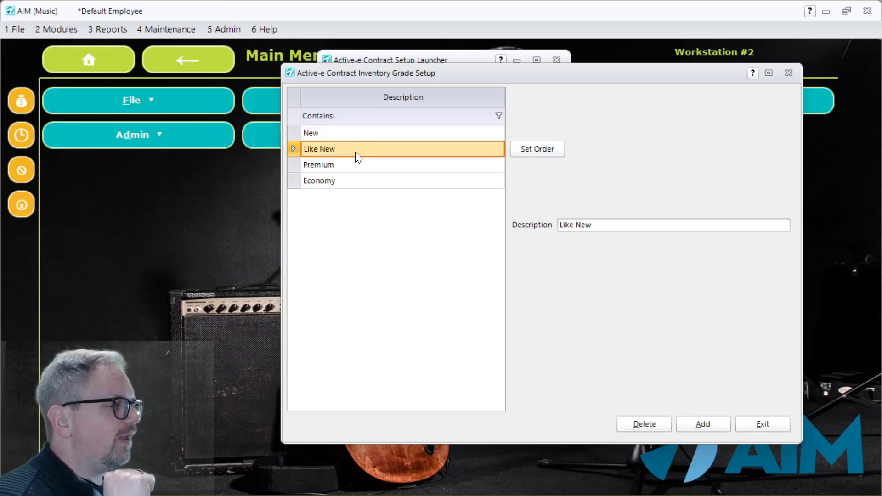
left_click(358, 163)
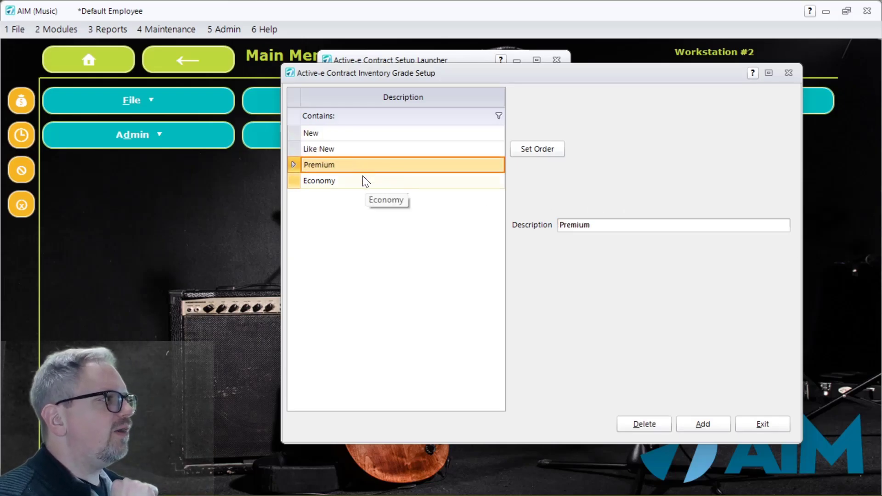
left_click(361, 179)
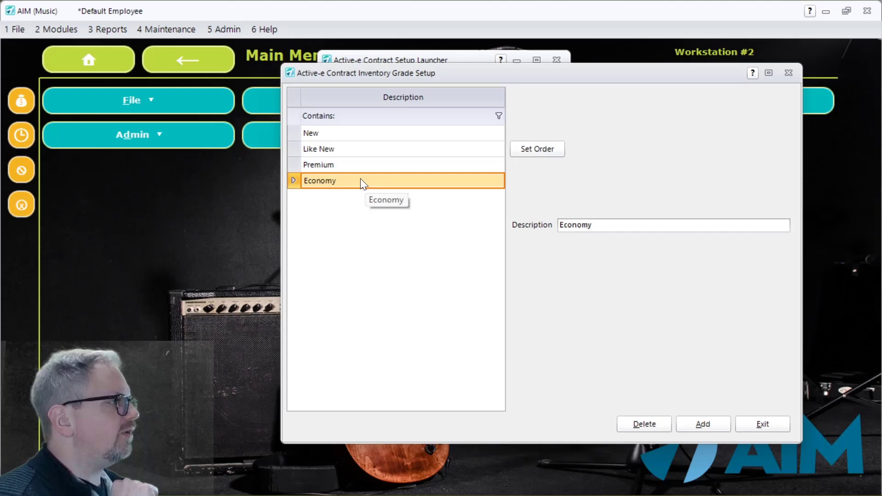
Step: Bring up a blank inventory grade entry, cancel it and close the inventory grade setup
left_click(693, 422)
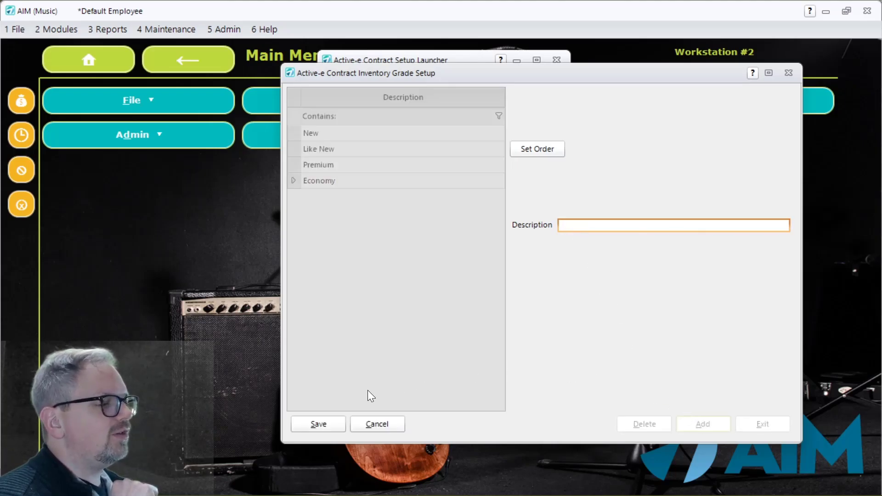
left_click(378, 424)
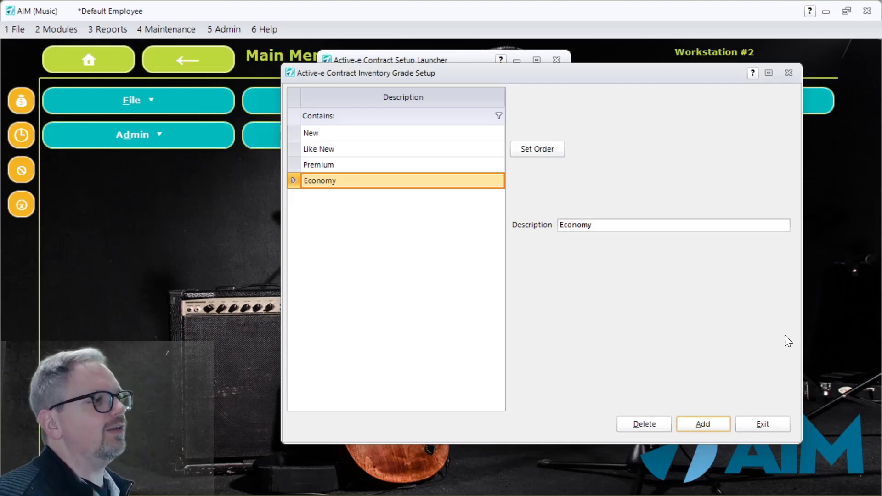
left_click(780, 427)
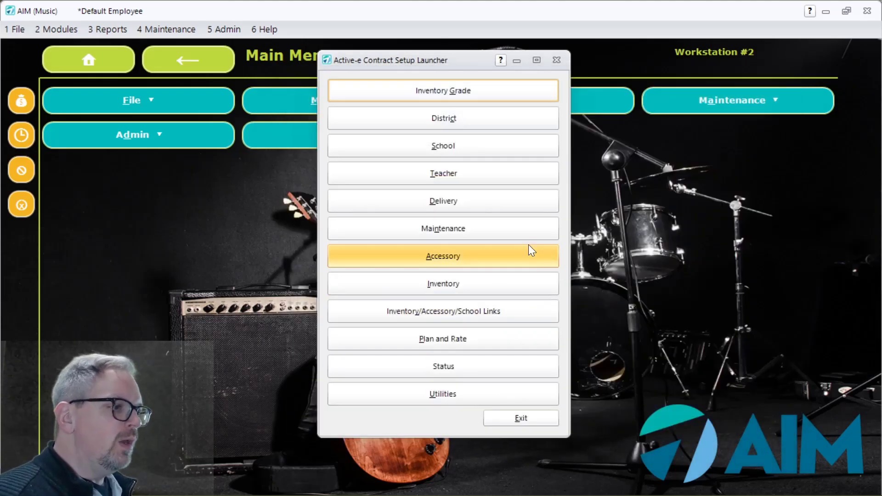
Step: Open the contract delivery setup and review the FREE School Delivery, Home Delivery and Store Pickup options
left_click(473, 205)
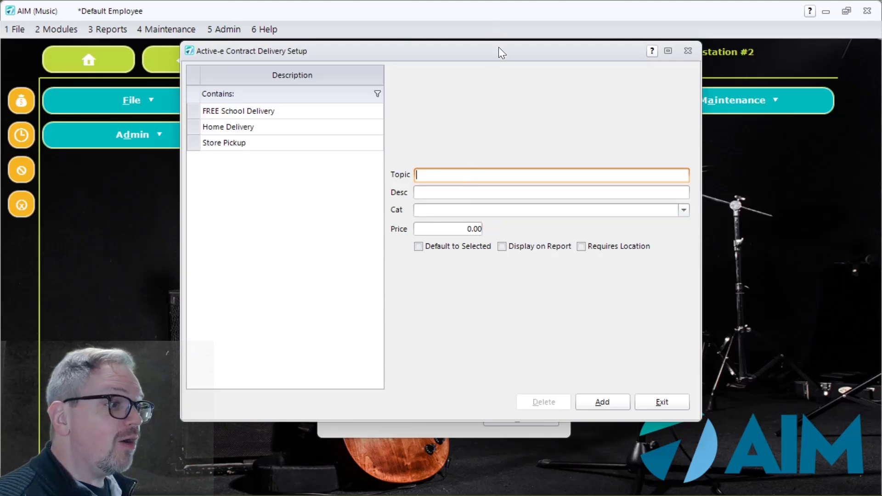
left_click_drag(499, 47, 496, 95)
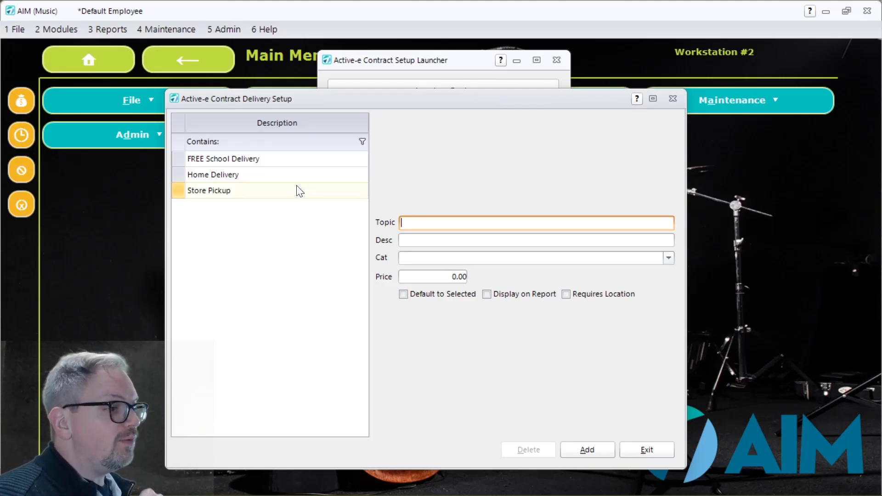
left_click(271, 168)
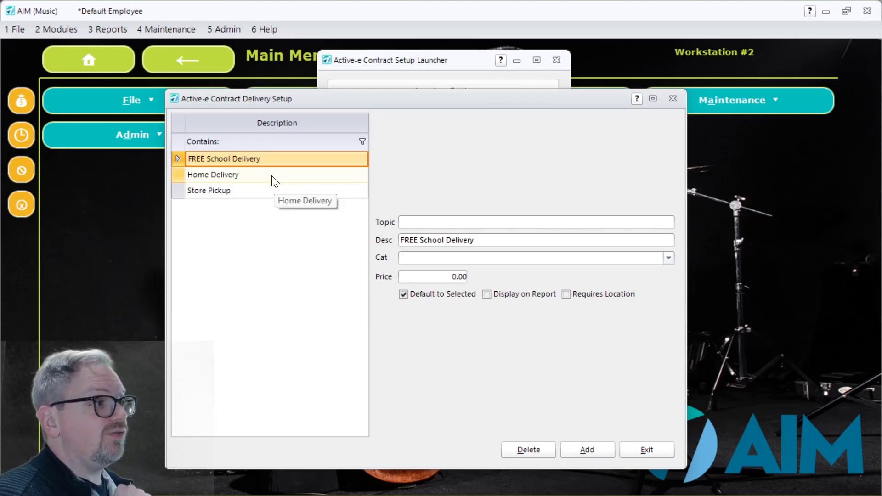
left_click(274, 182)
left_click(268, 191)
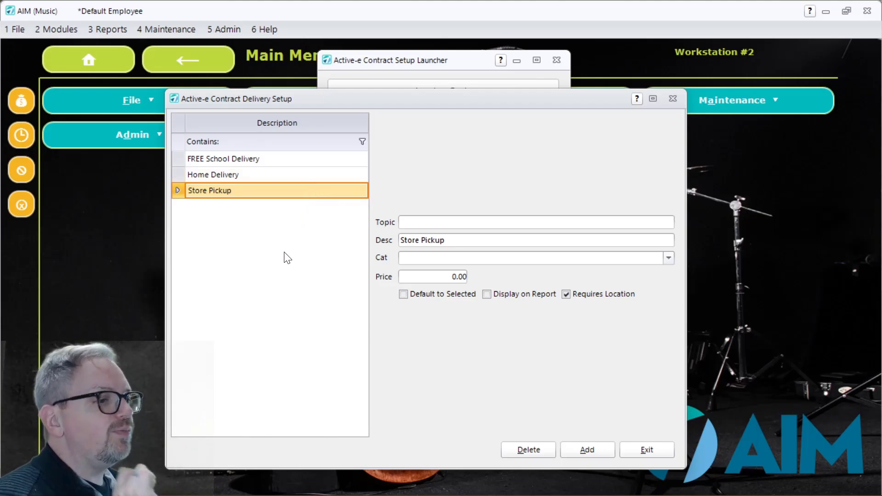
Step: Examine the Home Delivery option's category choices and price
left_click(246, 178)
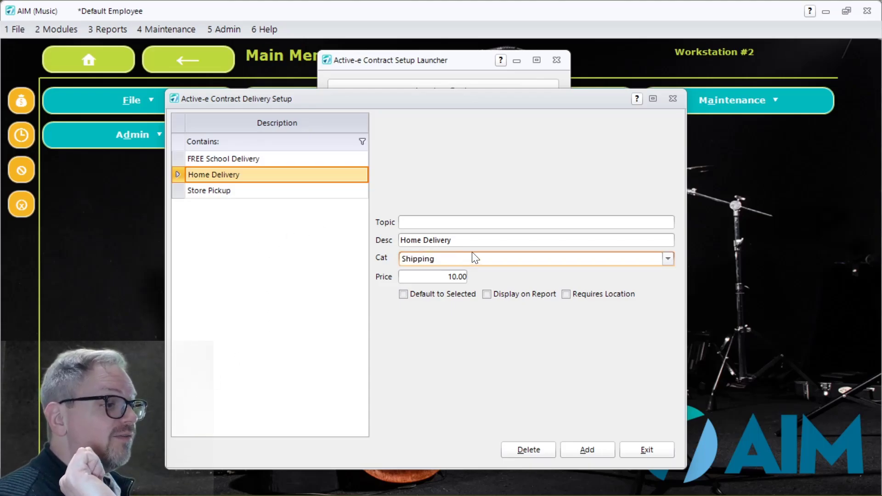
left_click(441, 258)
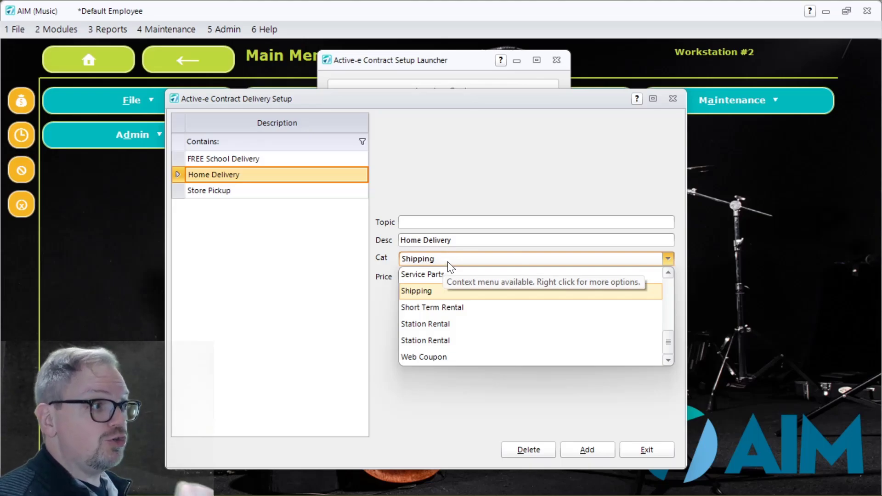
left_click(383, 292)
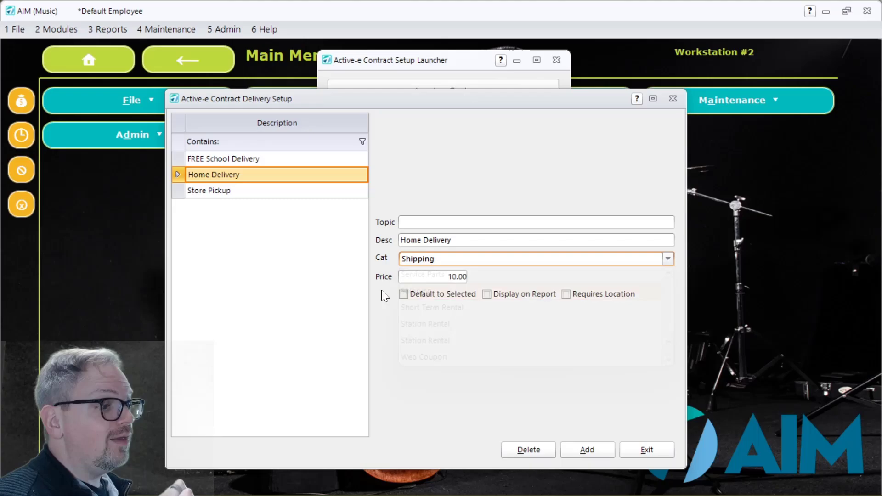
left_click(450, 276)
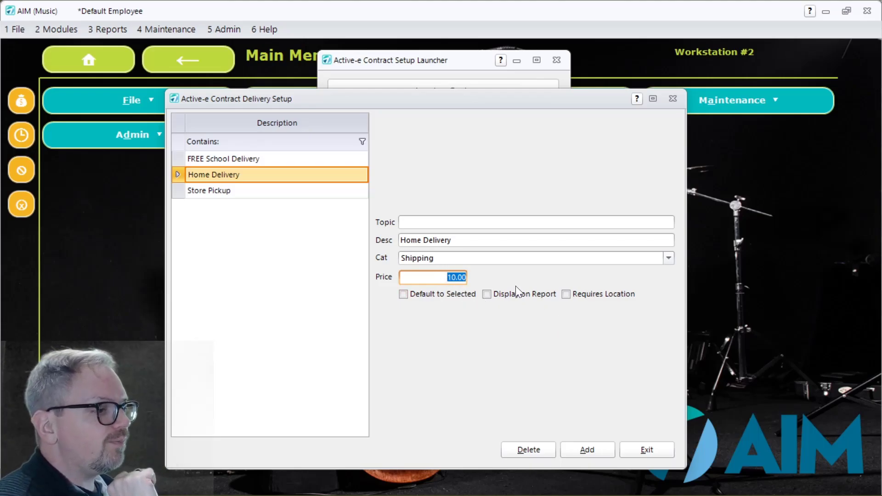
Step: Compare the selection and location settings of Store Pickup and FREE School Delivery, and close the delivery setup
left_click(276, 192)
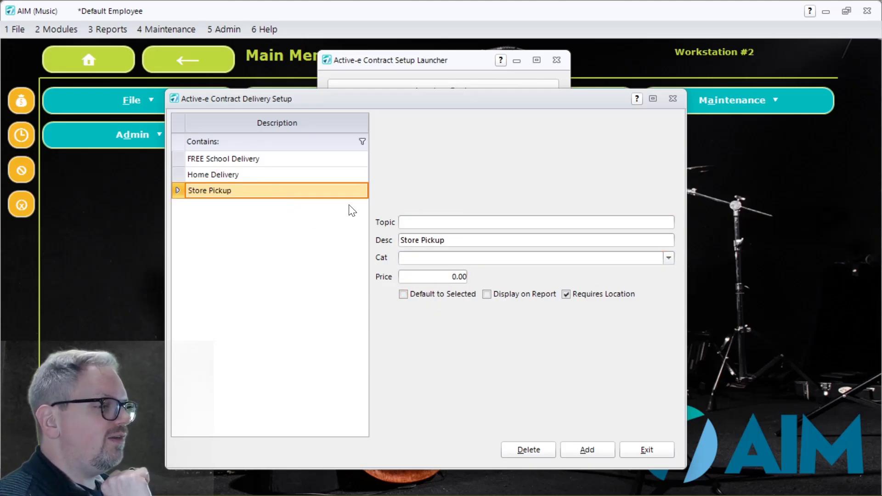
left_click(296, 159)
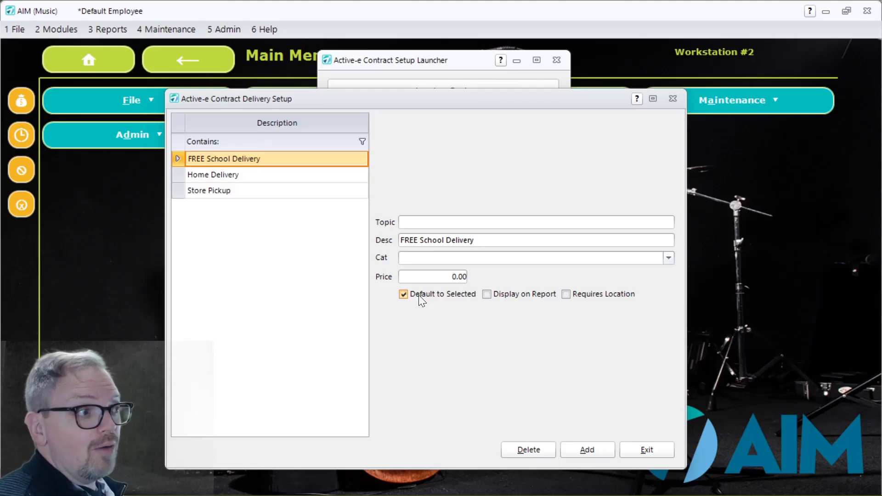
left_click(566, 294)
left_click(276, 196)
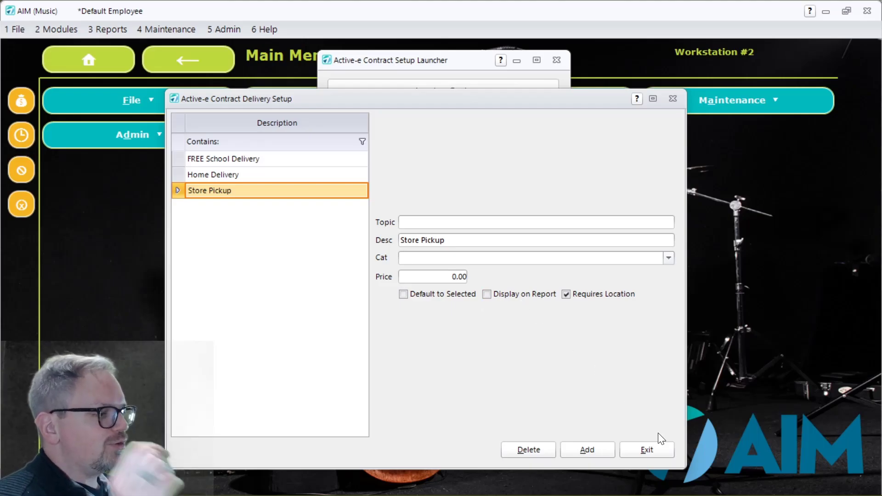
left_click(647, 450)
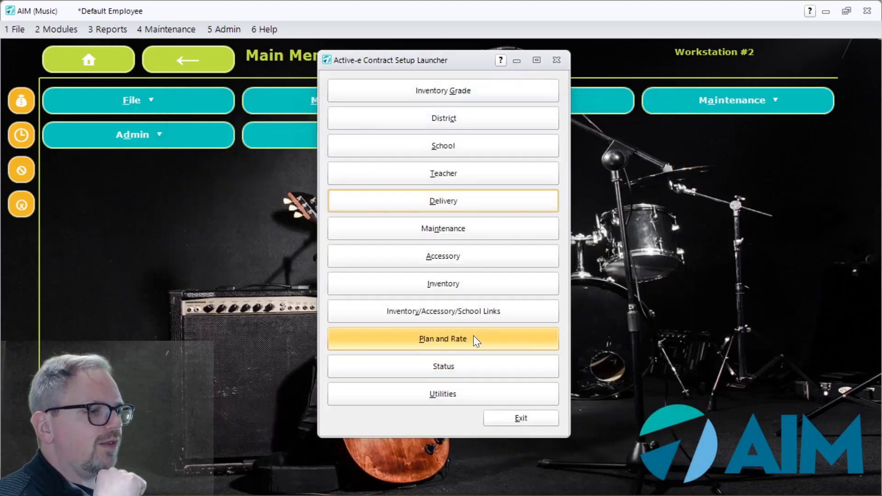
Step: Open the contract maintenance setup and examine the description of the Maintenance entry
left_click(431, 240)
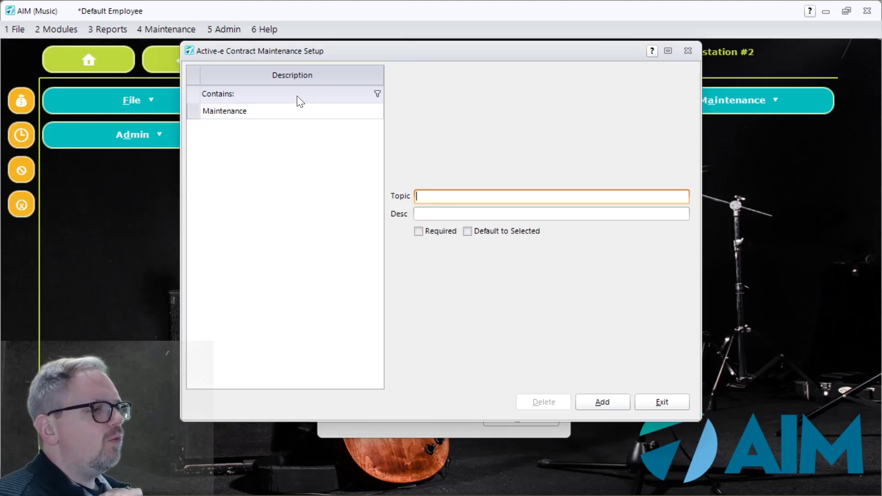
left_click(284, 111)
left_click(510, 217)
left_click_drag(481, 216, 378, 219)
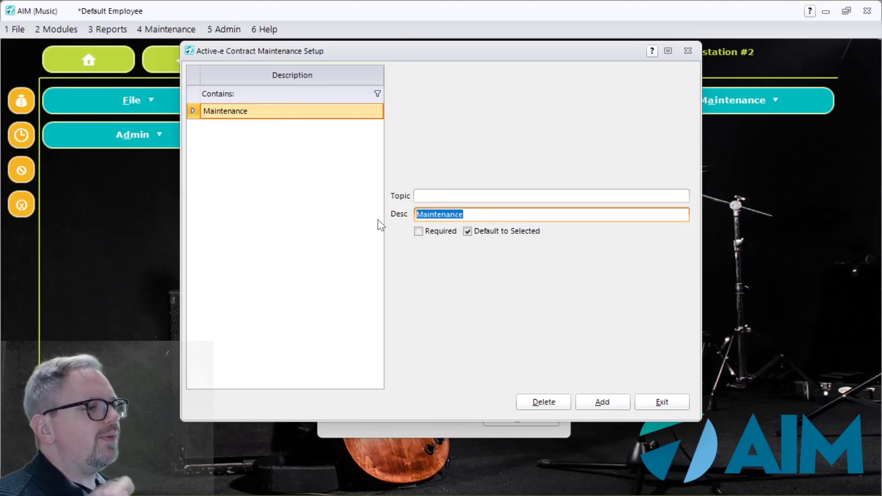
Step: Try enabling Required and disabling Default to Selected on the Maintenance entry, cancelling each change
left_click(443, 230)
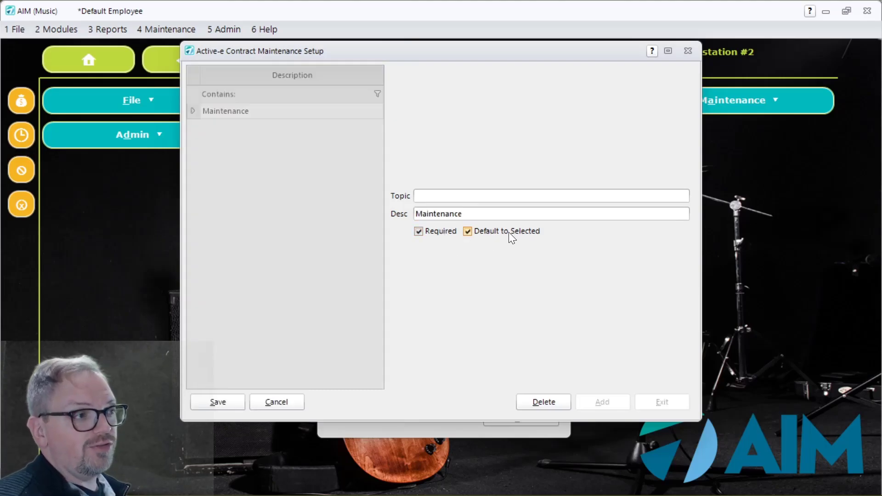
left_click(285, 404)
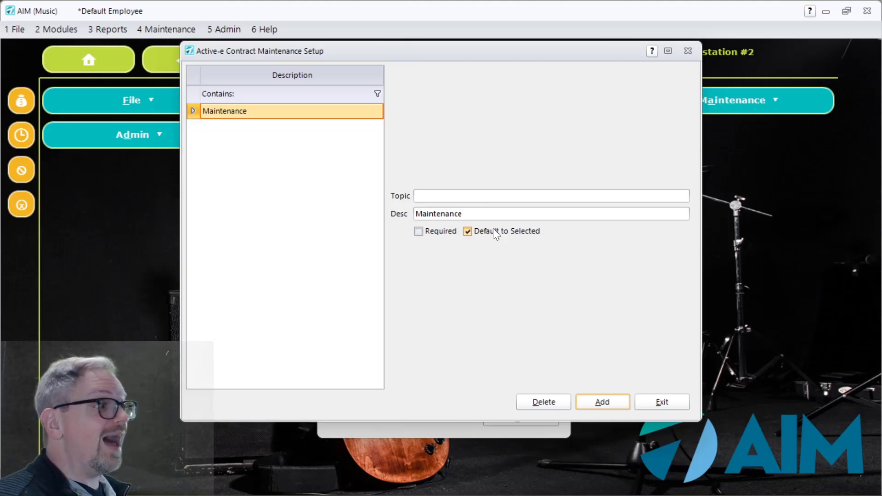
left_click(493, 229)
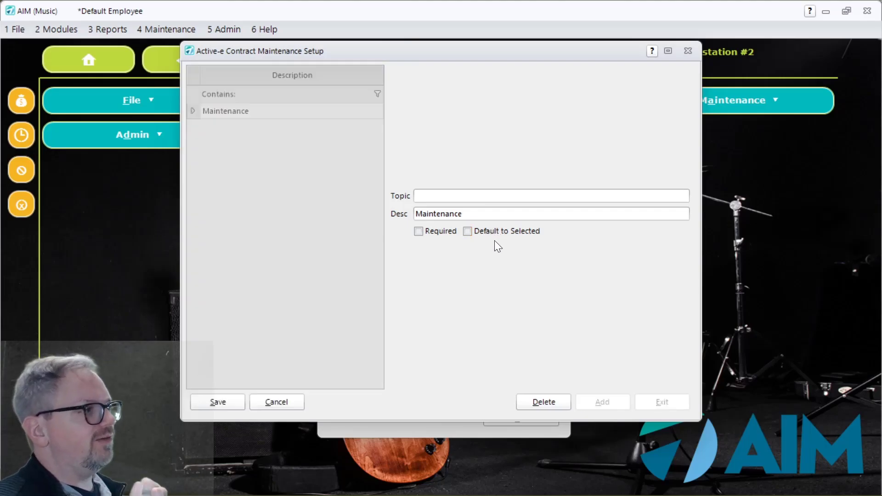
left_click(280, 403)
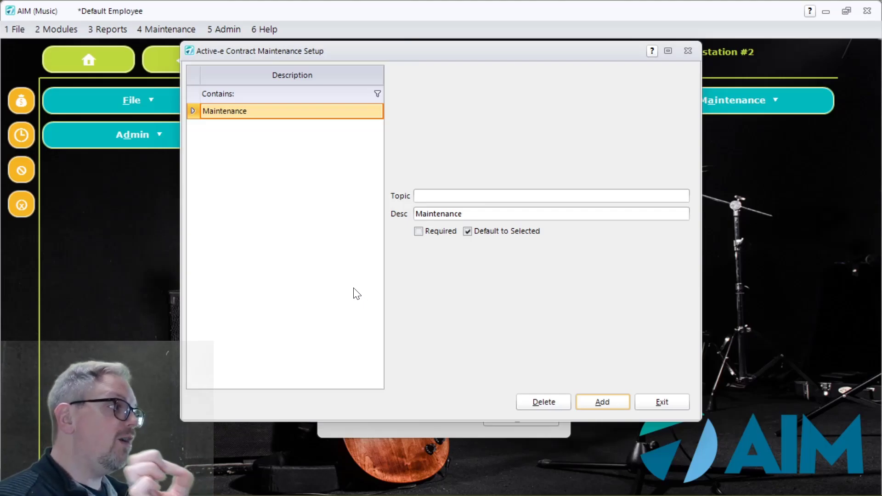
Step: Highlight the Maintenance entry's description and close the maintenance setup without changes
double_click(466, 214)
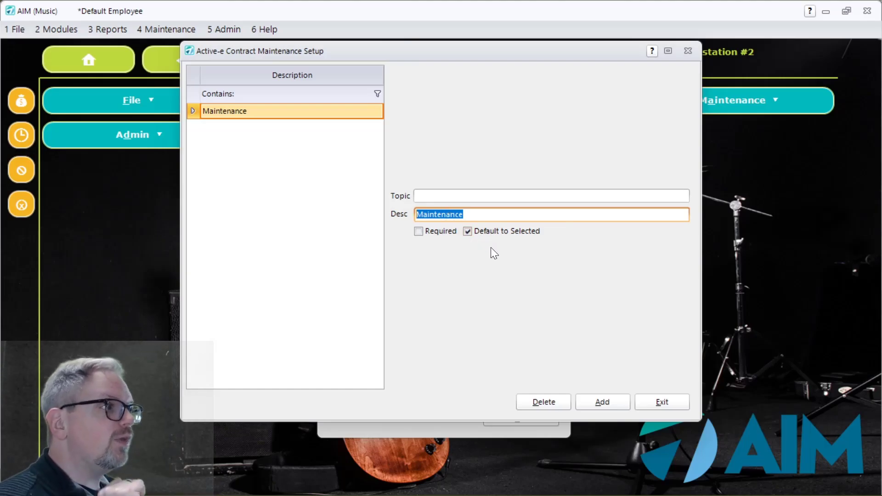
left_click(672, 406)
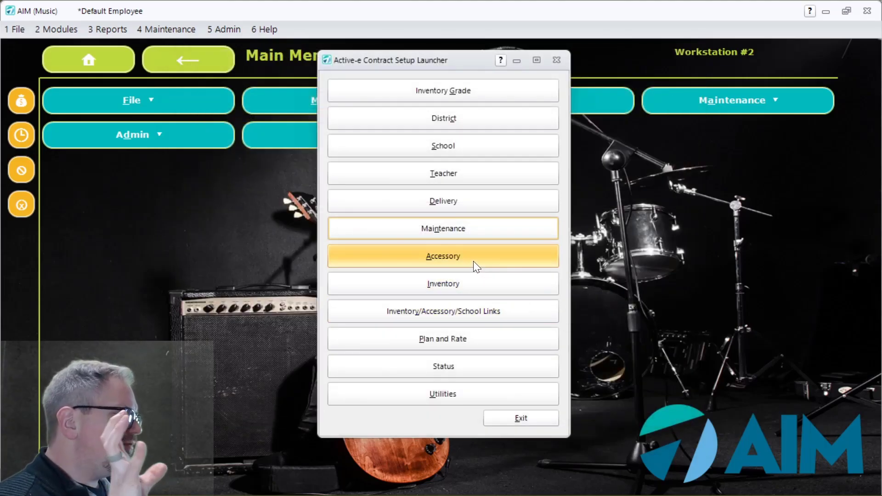
Step: Open the contract accessory setup, compare the Flute Method Book and Music Stand with Carrying Case entries, and highlight the book's SKU
left_click(475, 261)
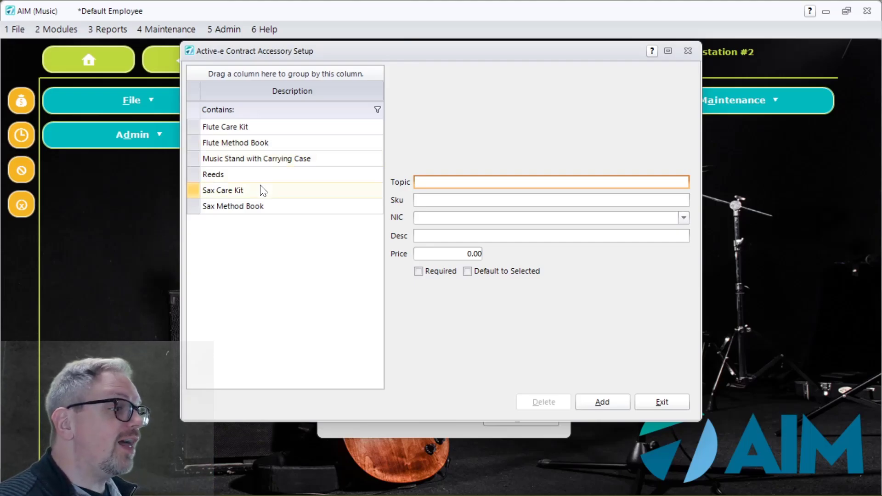
left_click(292, 143)
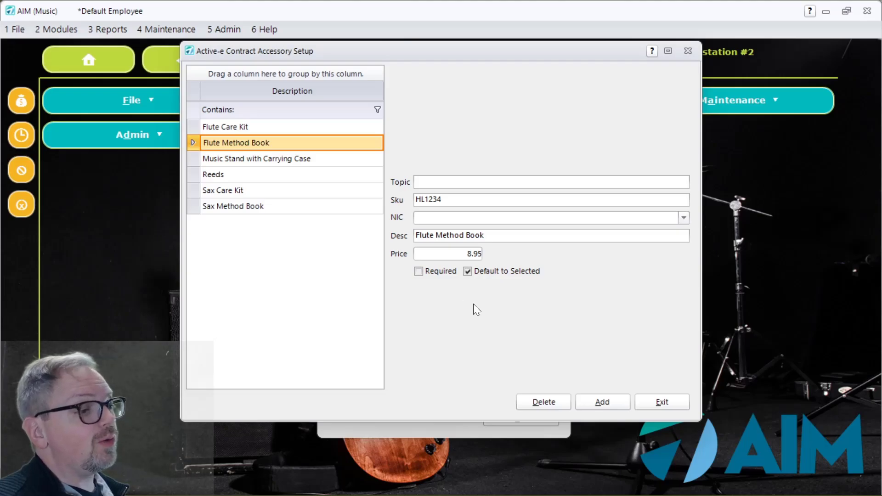
left_click(284, 163)
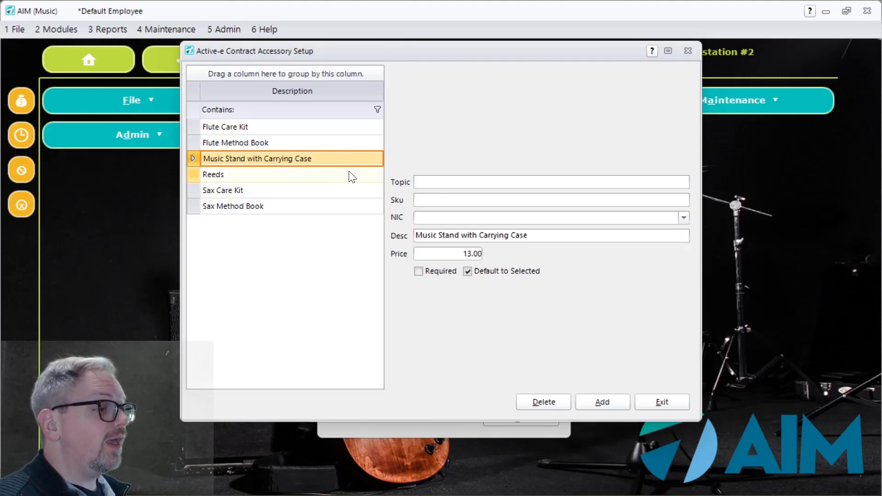
left_click(284, 147)
left_click_drag(458, 203, 416, 200)
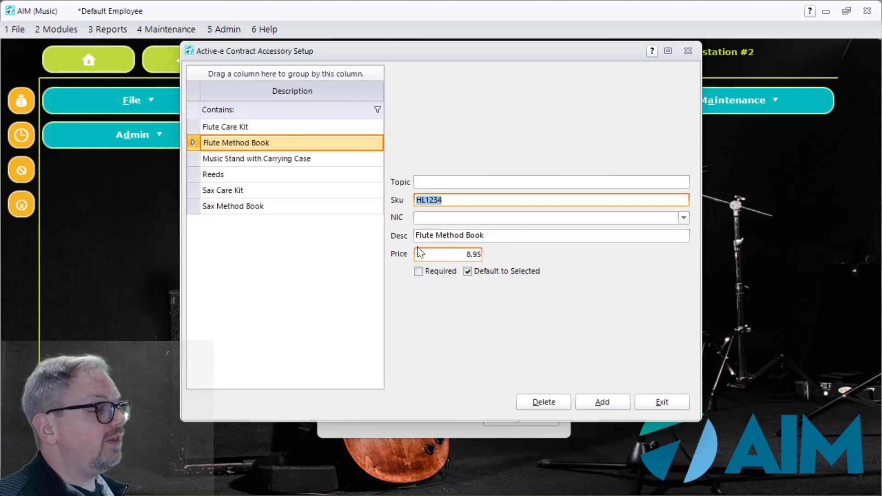
Step: Try changing the Flute Method Book to Candle In The Wind at 3.95, cancel the edit, and close the accessory setup
left_click(474, 254)
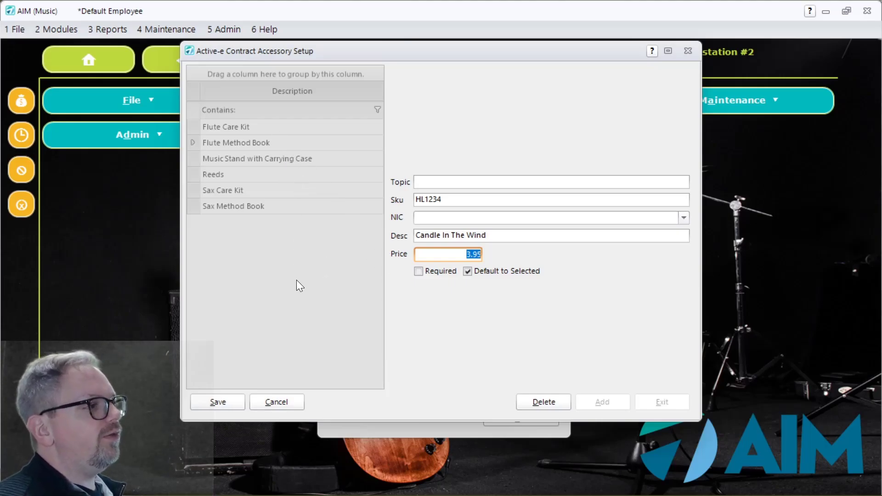
left_click(274, 404)
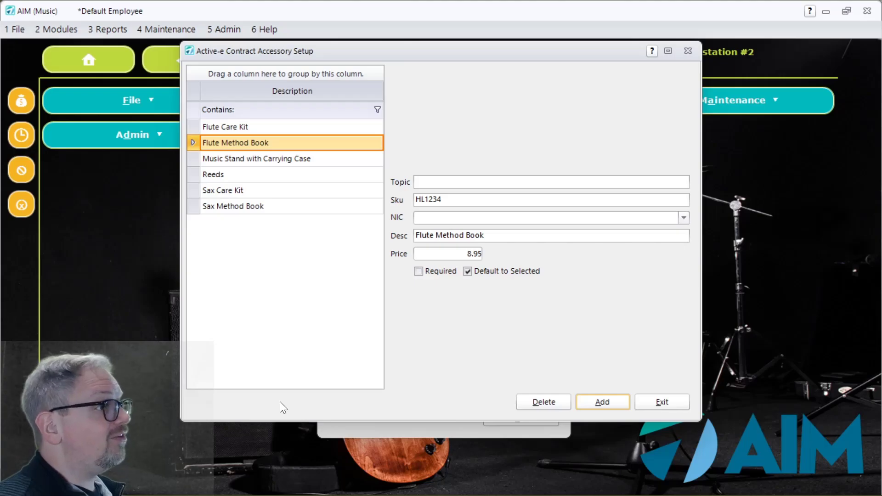
left_click(664, 401)
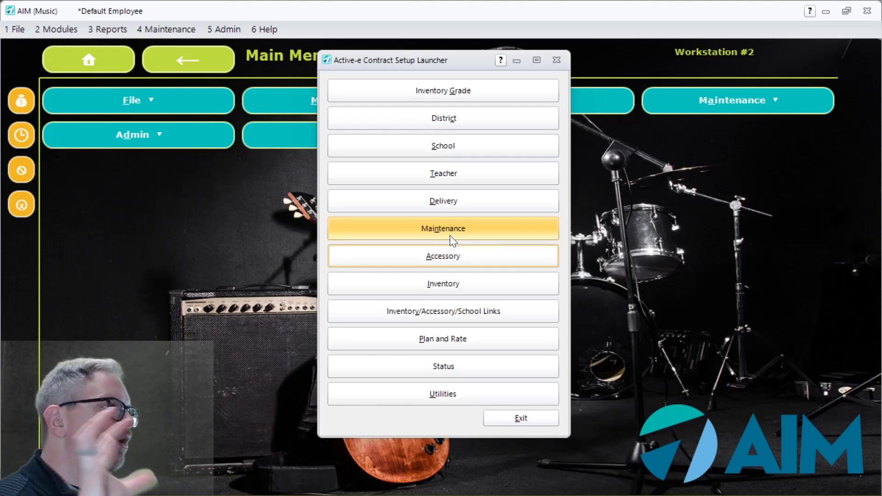
Step: Open the contract inventory setup and display the Flute item's details
left_click(442, 282)
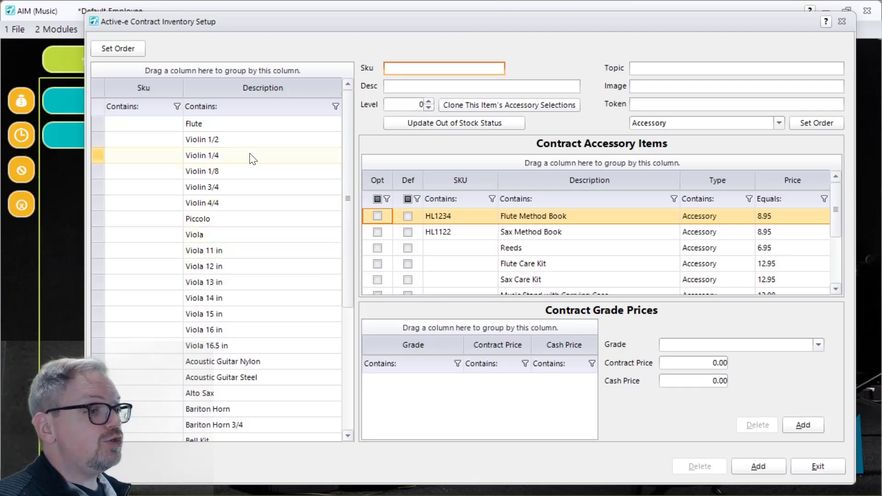
left_click(247, 129)
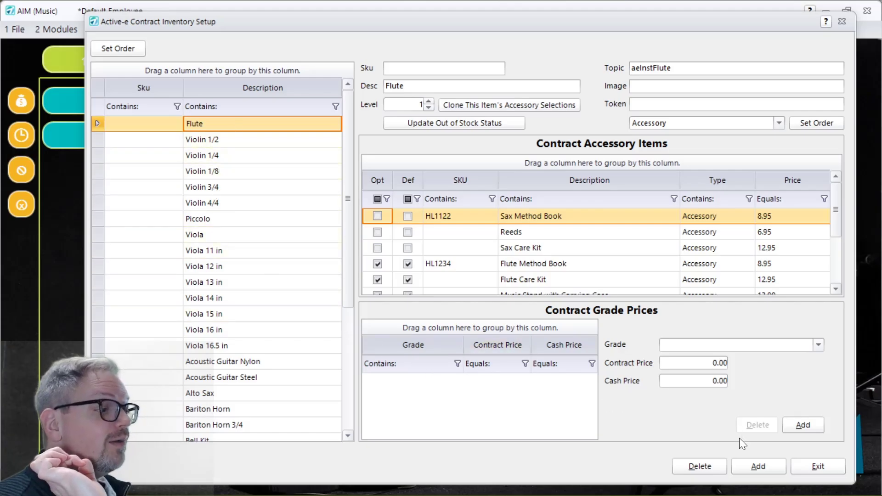
Step: Start a new contract inventory item to view its blank SKU, description and level fields, and cancel it
left_click(755, 471)
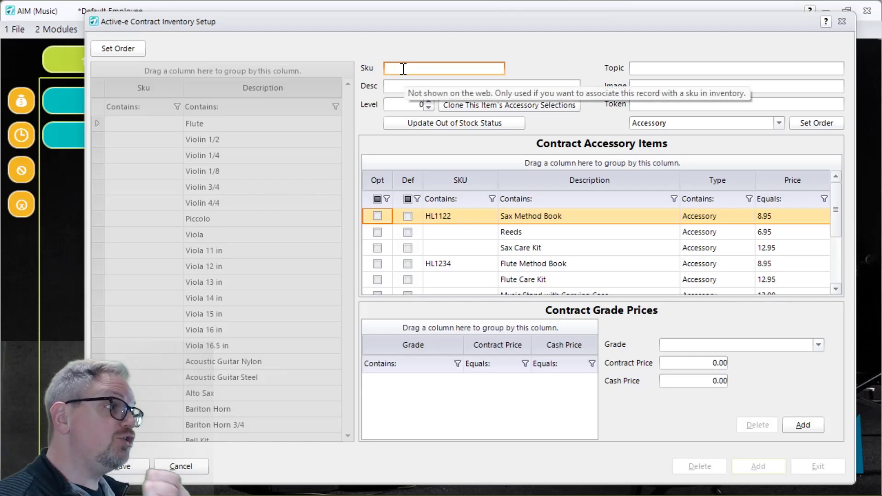
left_click(434, 88)
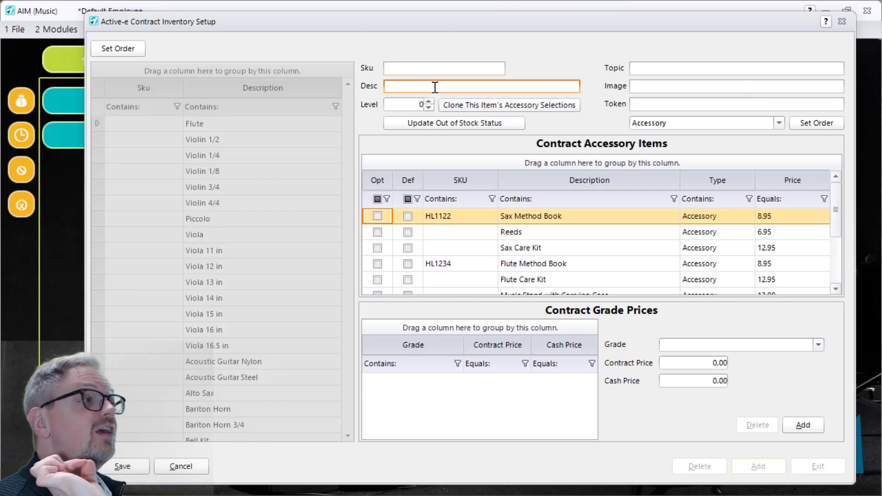
left_click(410, 104)
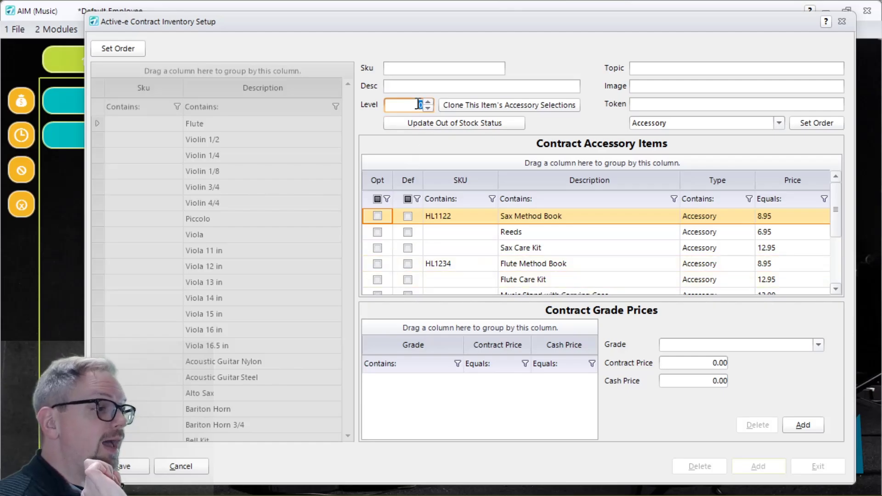
left_click(197, 464)
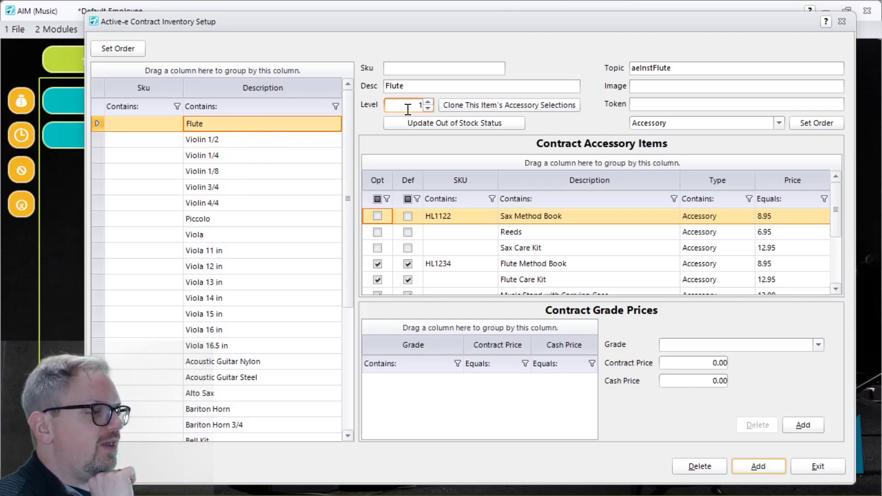
Step: Examine the Flute's description, level, and full list of accessory, delivery and maintenance items with their option and default settings
left_click(410, 87)
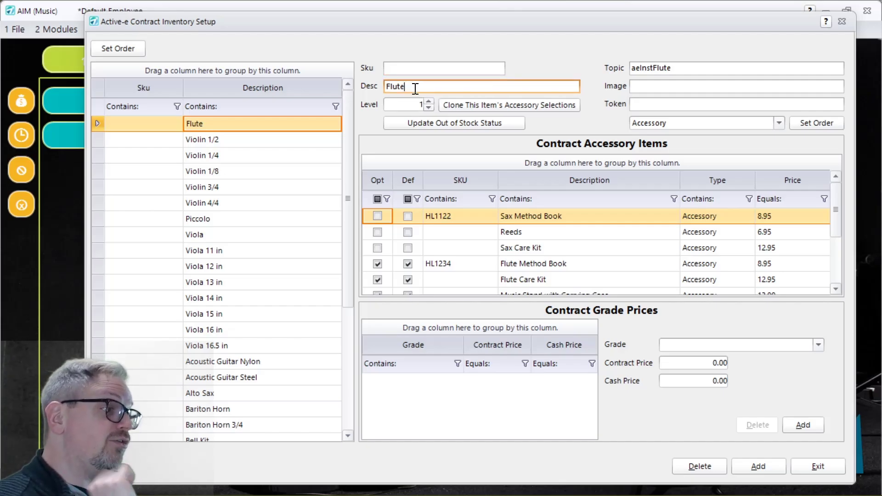
left_click(413, 104)
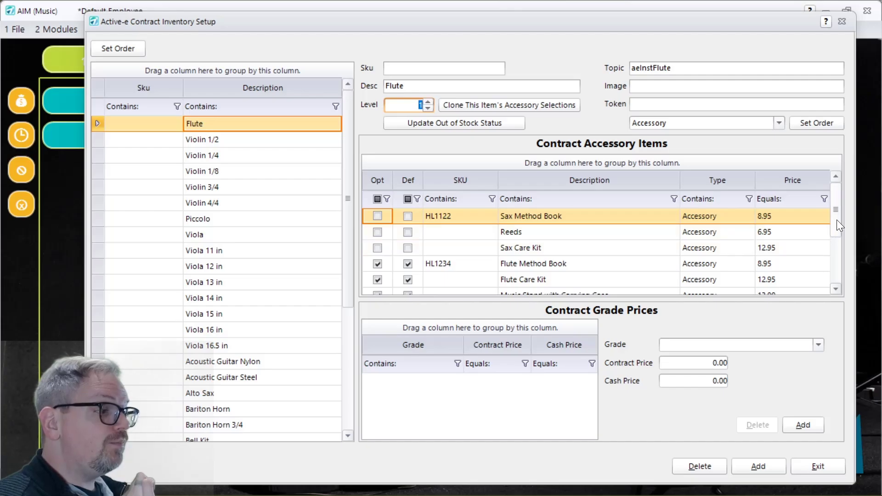
left_click_drag(837, 220, 833, 270)
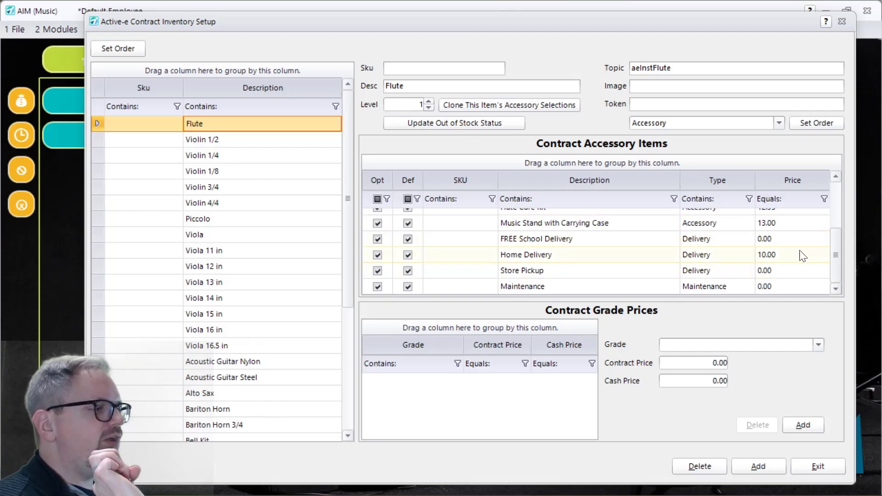
left_click_drag(837, 251, 834, 209)
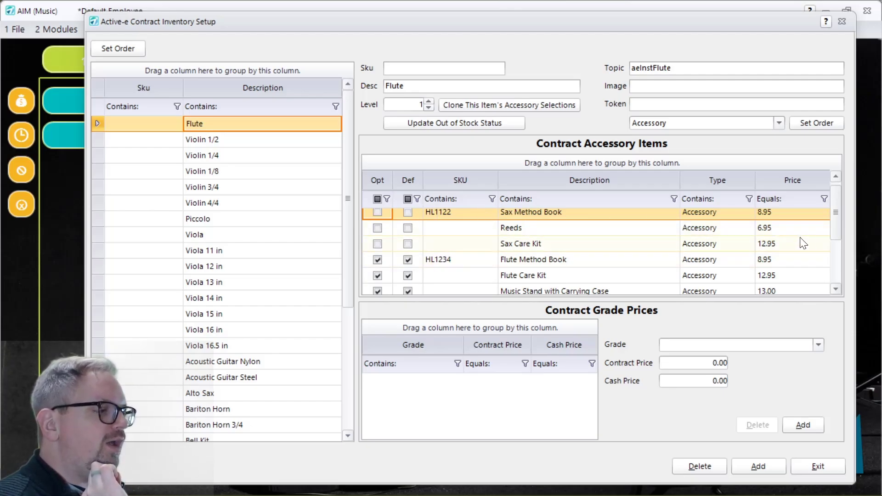
left_click_drag(836, 219, 836, 259)
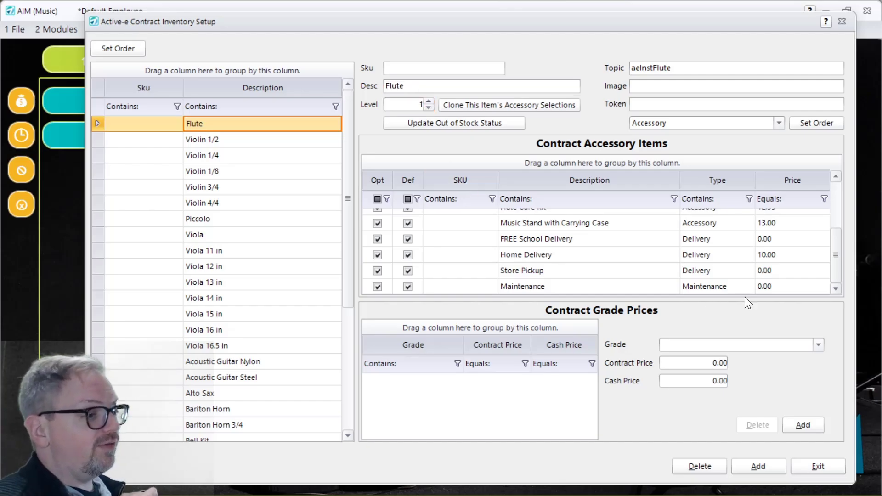
scroll(837, 177, "up", 2)
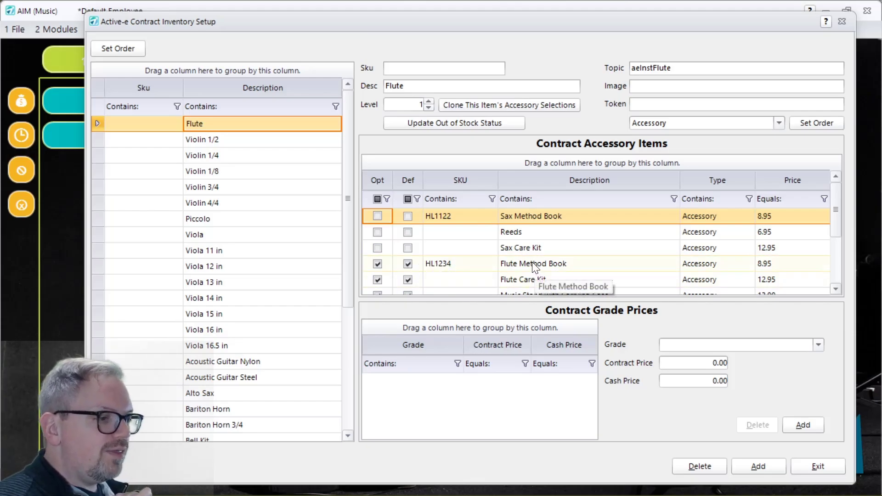
scroll(528, 277, "down", 1)
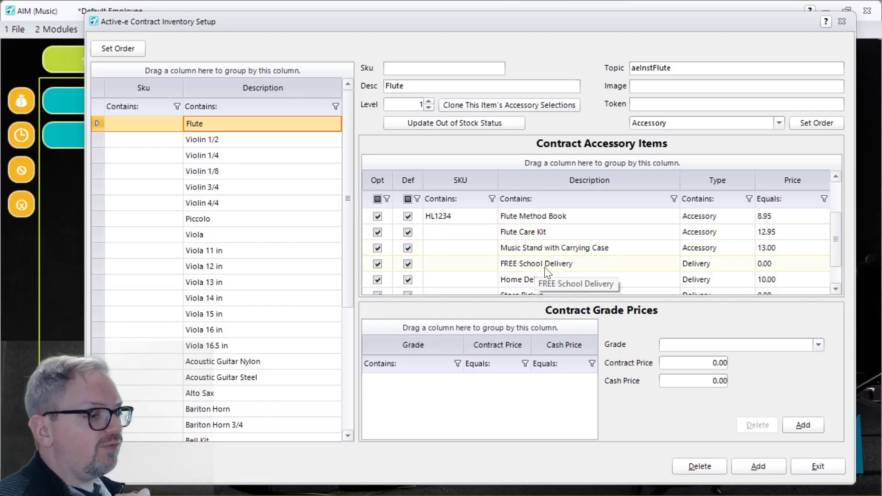
scroll(522, 281, "down", 1)
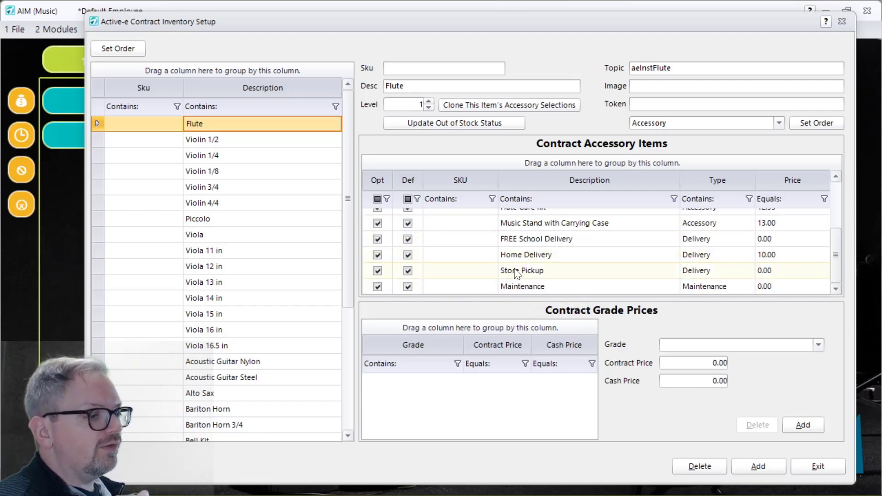
scroll(543, 252, "up", 2)
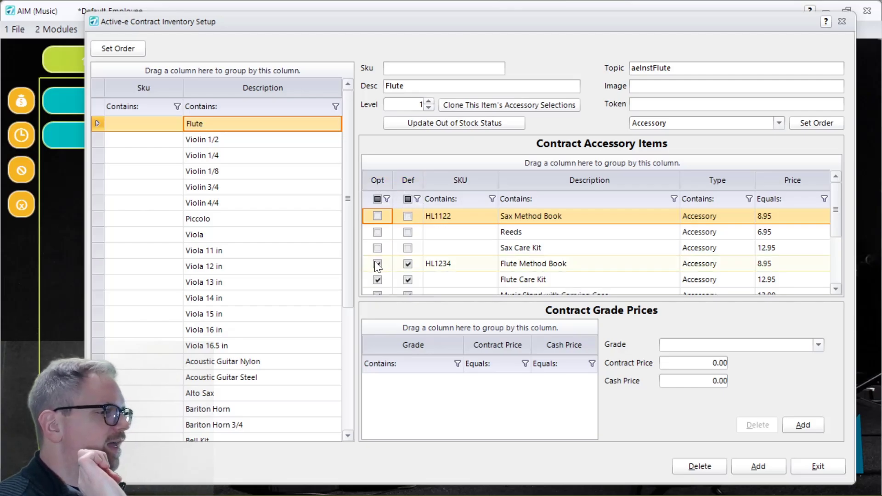
Step: Try offering Reeds as an option for the Flute, remove the selection, and sort the contract accessory items by description
left_click(378, 232)
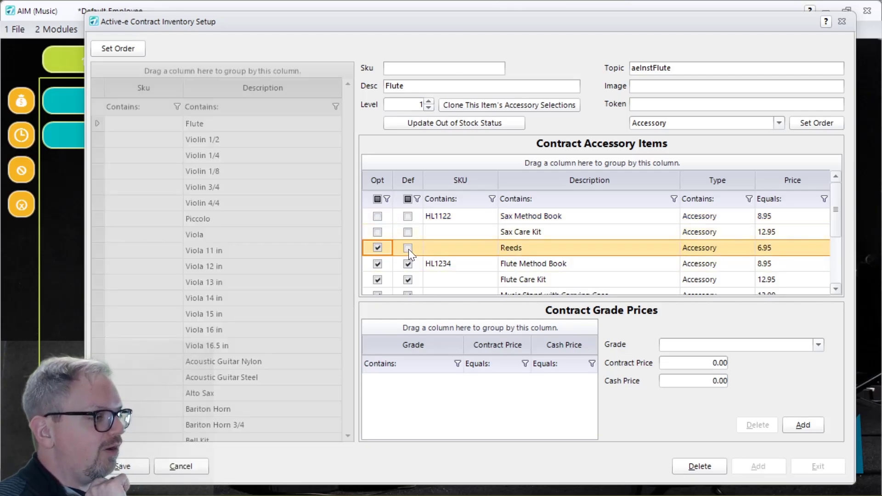
left_click(378, 248)
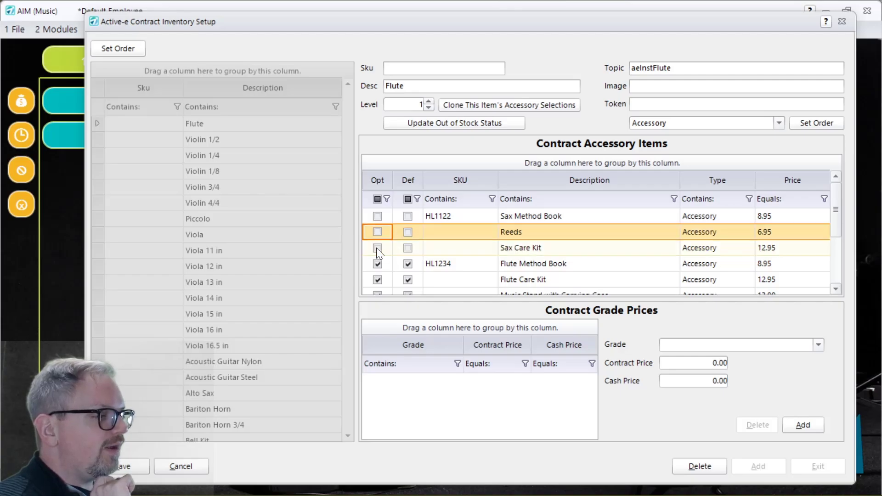
left_click(531, 181)
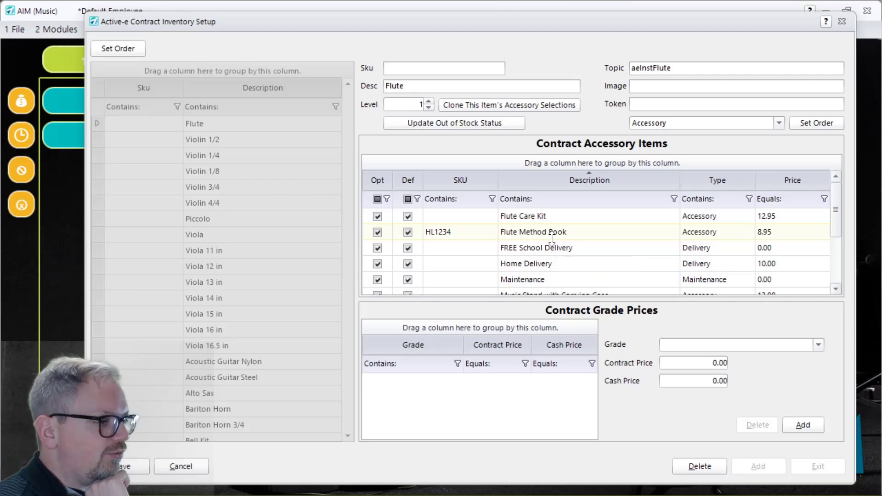
scroll(551, 241, "down", 2)
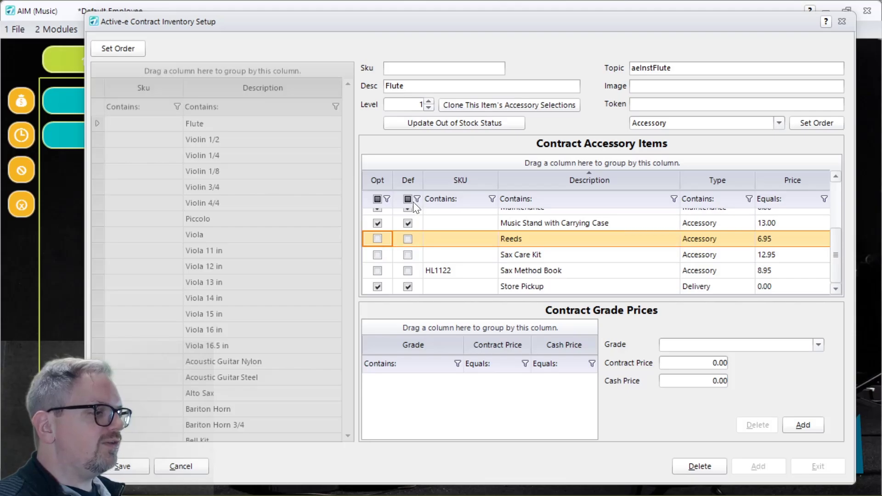
Step: Try Reeds as a default accessory for the Flute, clear both selections, and enable it as an option only
left_click(408, 239)
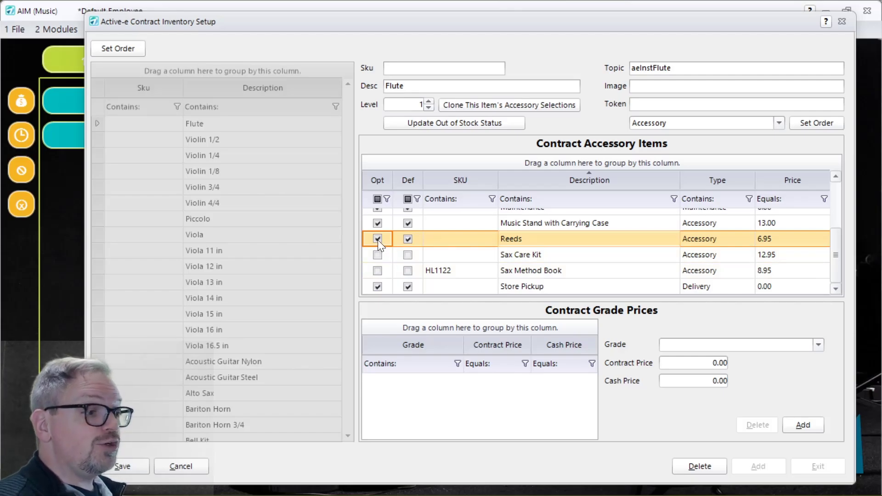
left_click(377, 239)
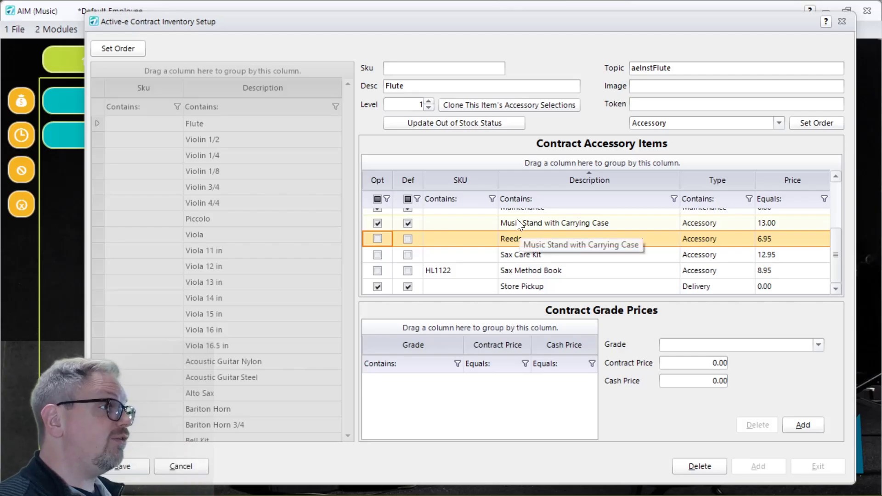
left_click(377, 239)
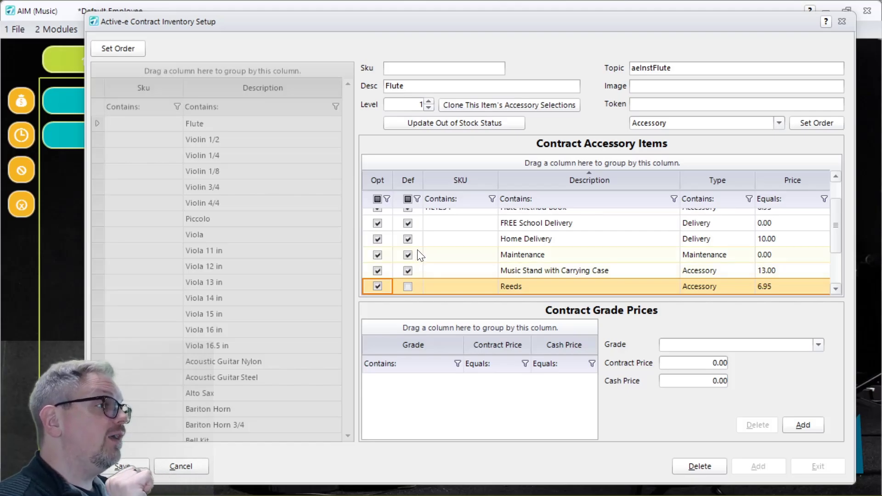
scroll(419, 253, "down", 1)
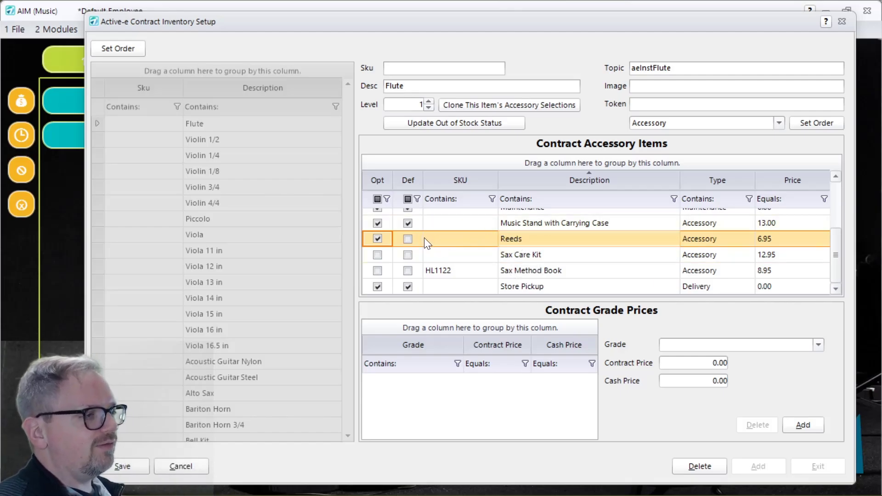
Step: Clear the Flute item's description and place the cursor in its empty SKU field
left_click(379, 86)
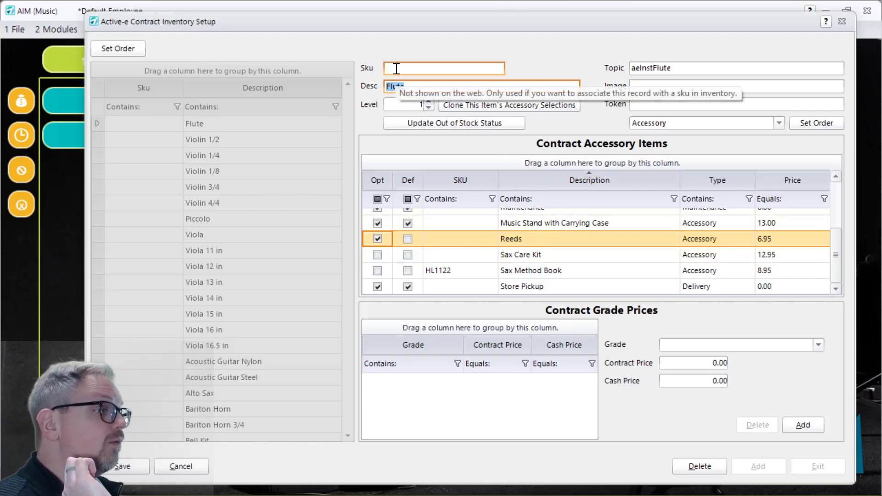
left_click(426, 87)
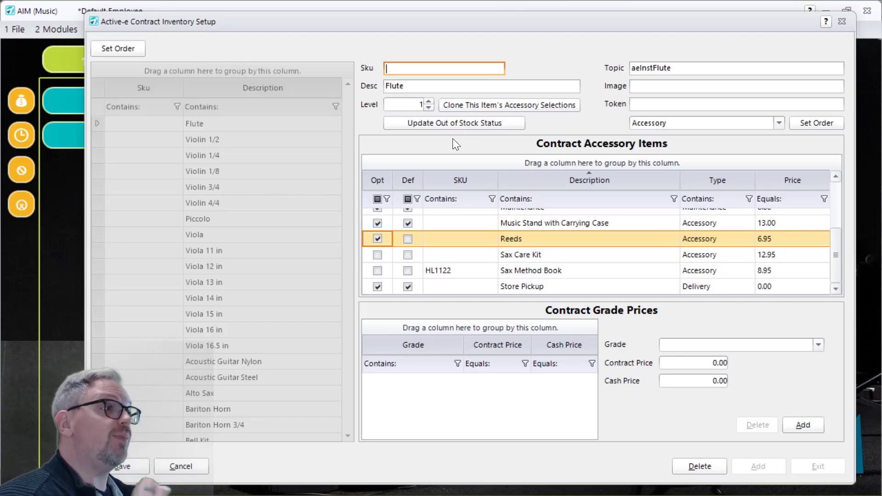
left_click(421, 105)
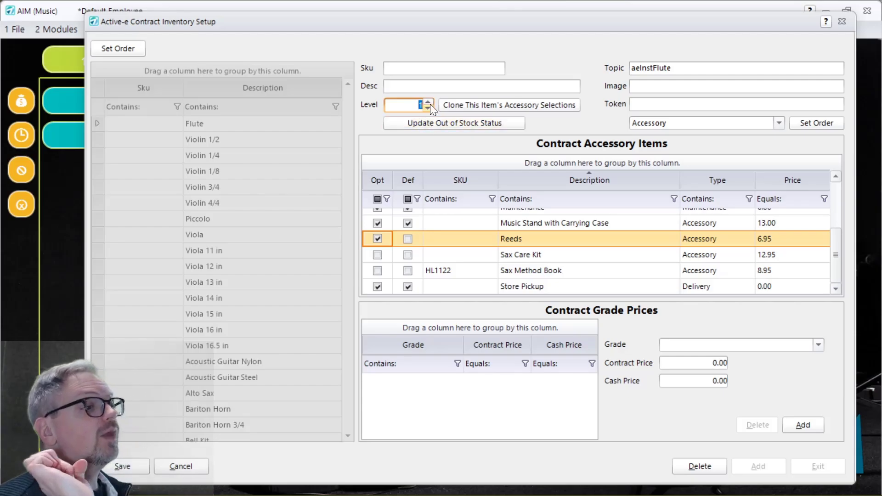
left_click(411, 65)
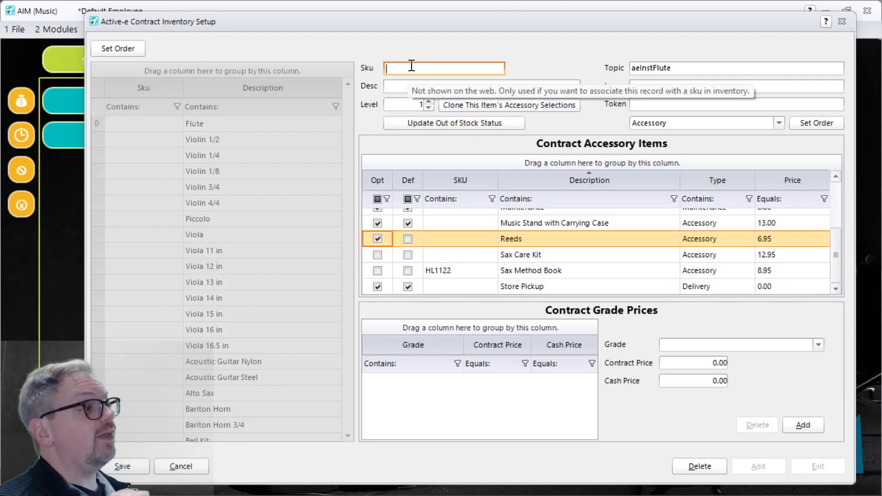
mouse_move(434, 71)
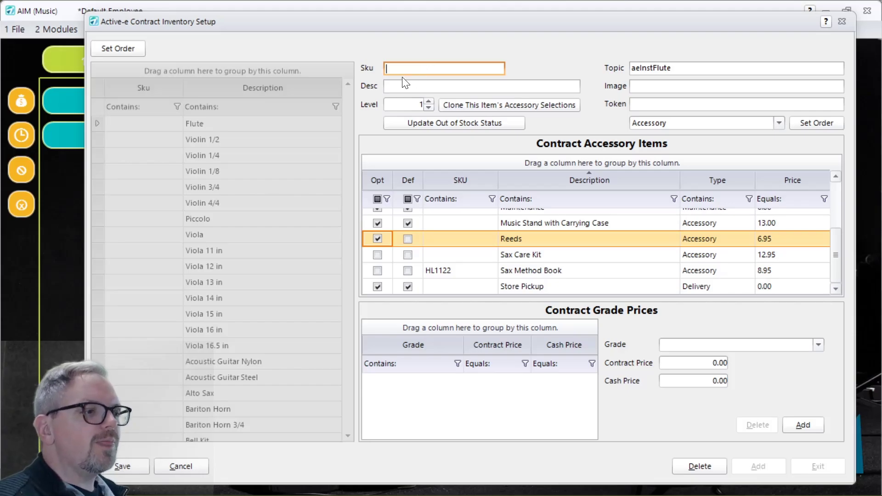
Step: Discard the unsaved edits to the Flute item
left_click(413, 106)
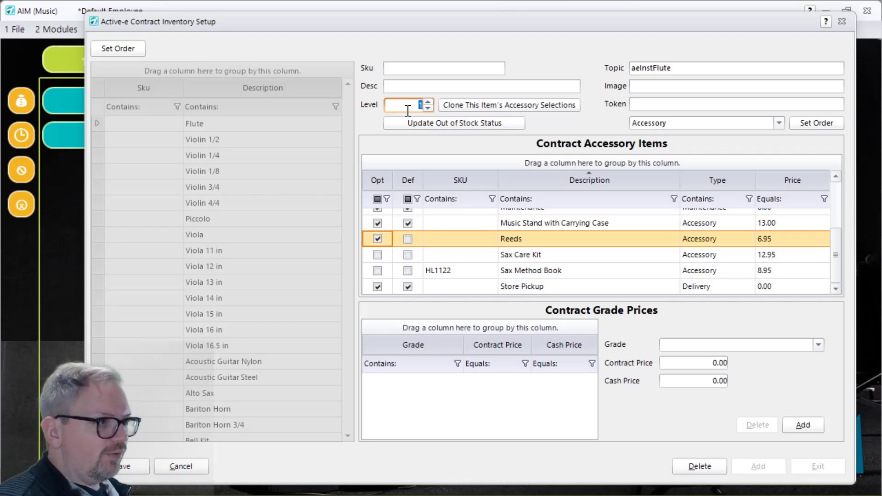
left_click(164, 464)
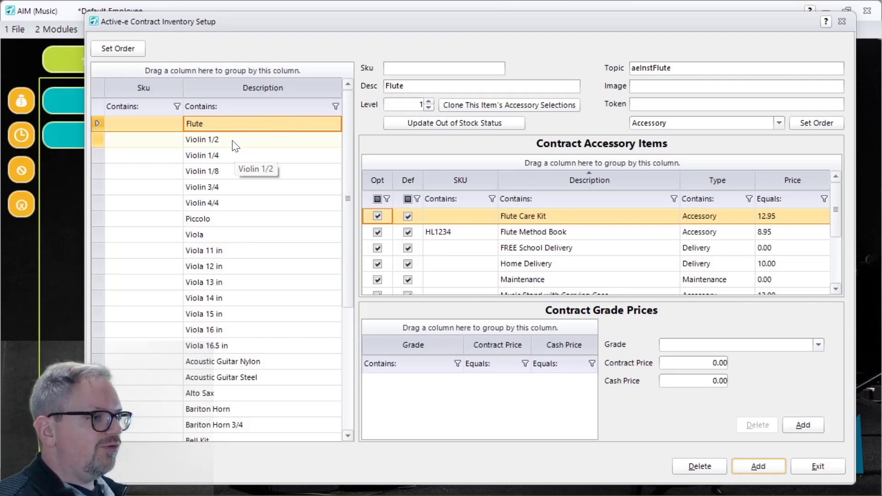
Step: Review the topic, level and accessory selections of the violin, Piccolo and viola inventory items
left_click(248, 140)
left_click(232, 156)
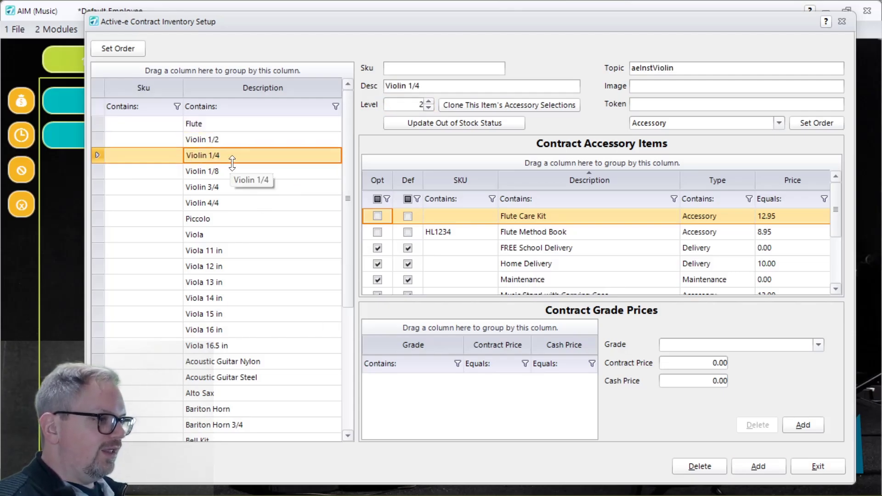
left_click(229, 172)
left_click(225, 188)
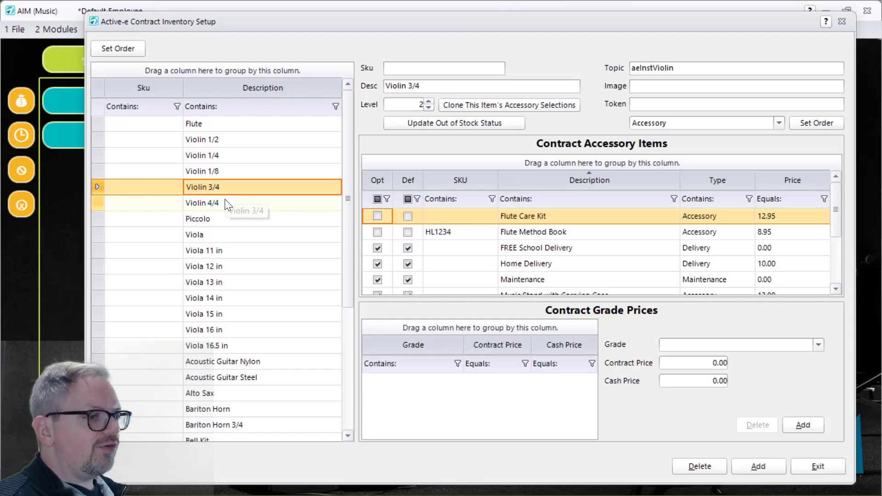
left_click(223, 204)
left_click(222, 218)
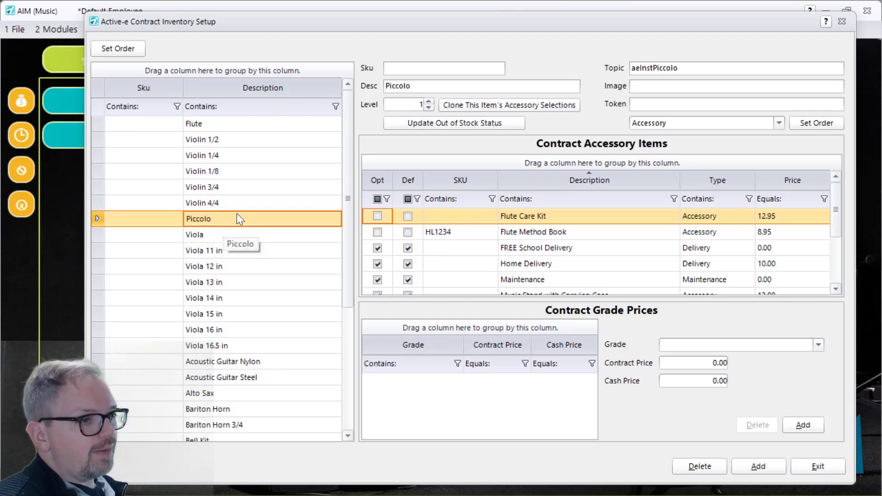
left_click(230, 236)
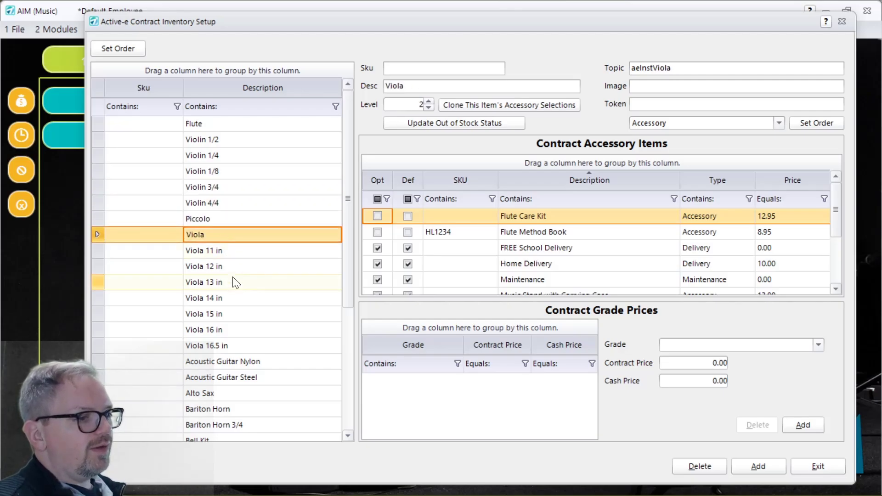
left_click(232, 267)
left_click(226, 283)
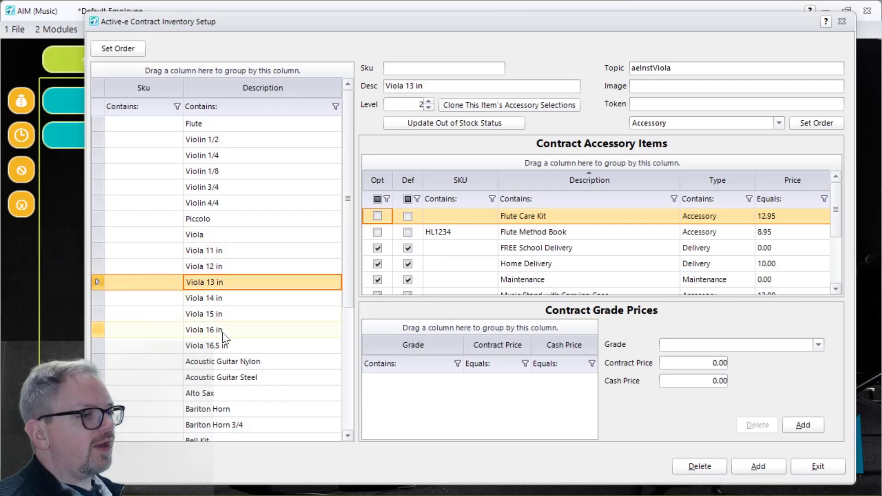
left_click(223, 346)
Step: Review the topic, level and accessory selections of the acoustic guitar, Alto Sax, Bariton Horn and Bell Kit items
left_click(222, 362)
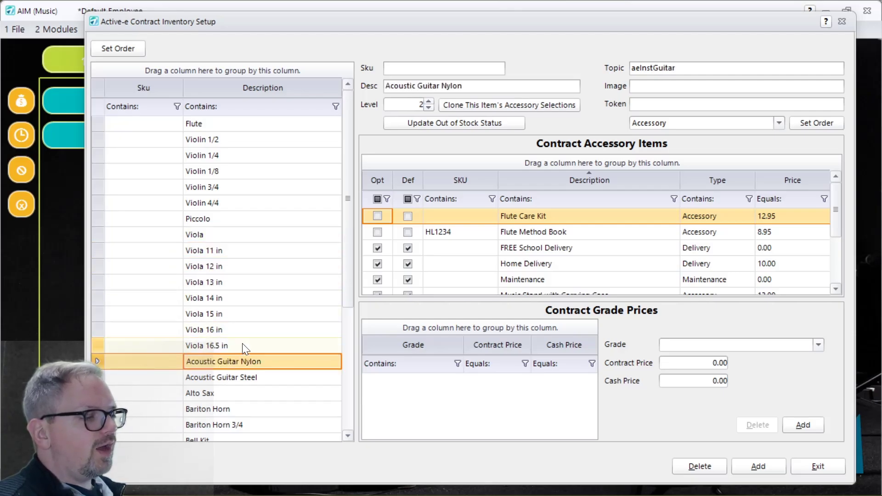
scroll(282, 276, "down", 1)
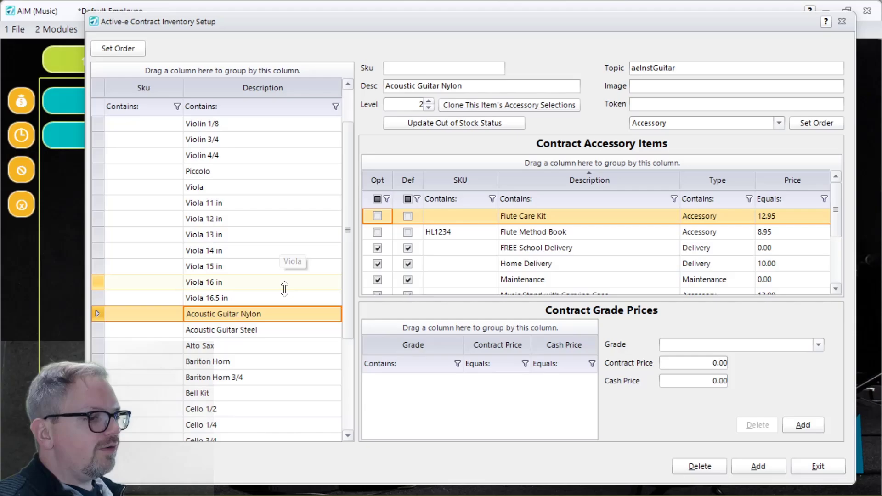
left_click(239, 333)
left_click(219, 346)
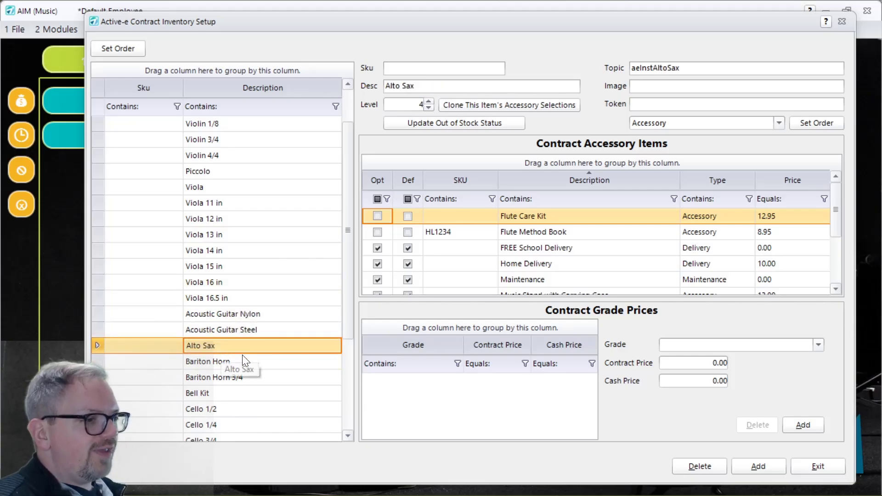
left_click(233, 365)
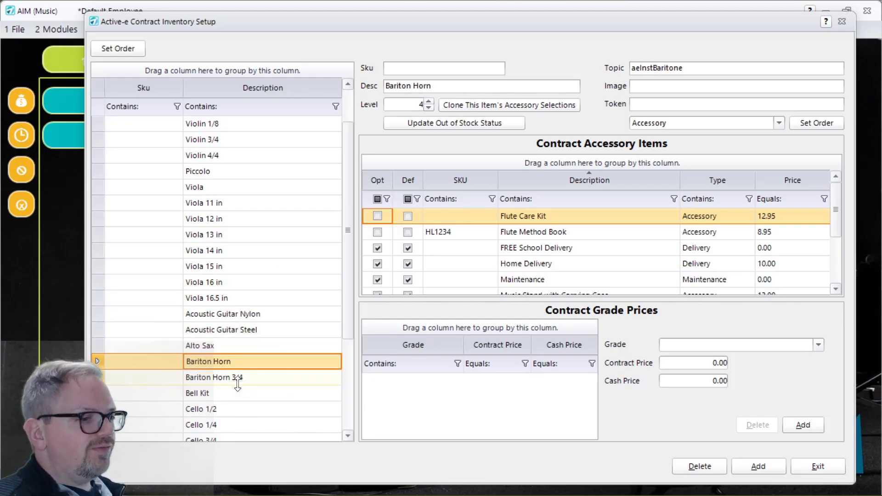
left_click(233, 380)
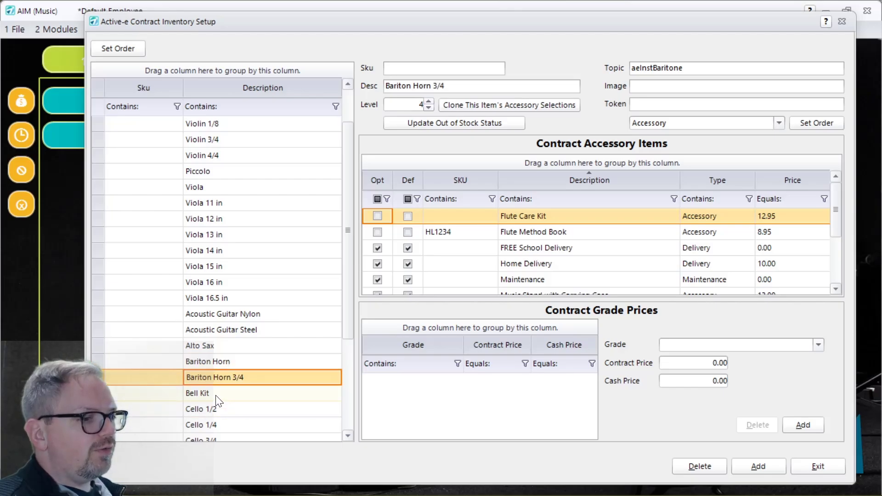
left_click(217, 395)
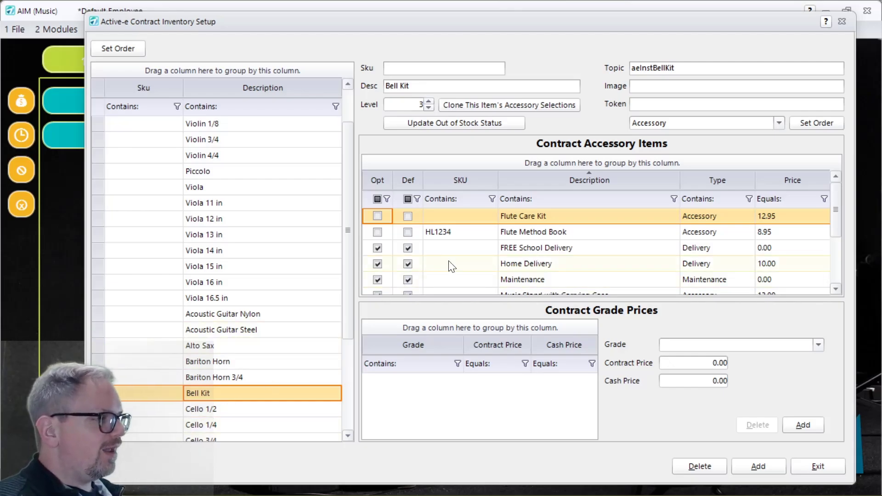
Step: Switch from inventory setup to Plan and Rate setup and open the 3 Month Standard Trial plan that has no code
left_click(841, 21)
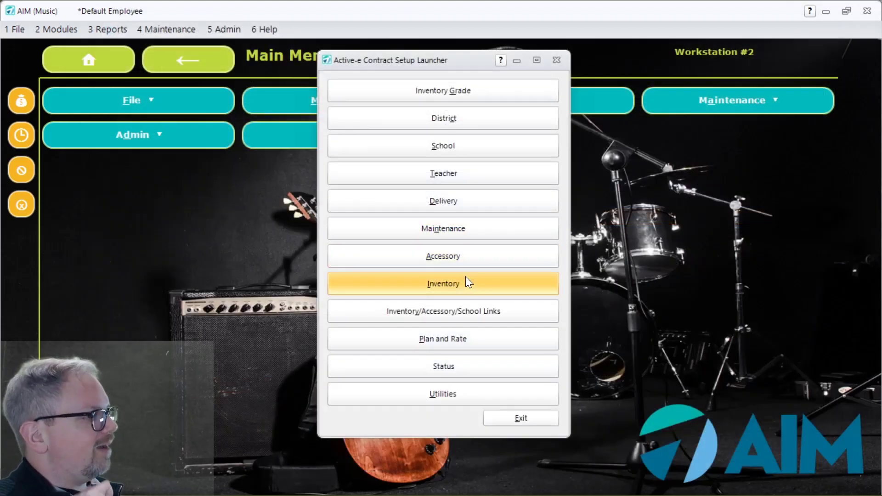
left_click(442, 338)
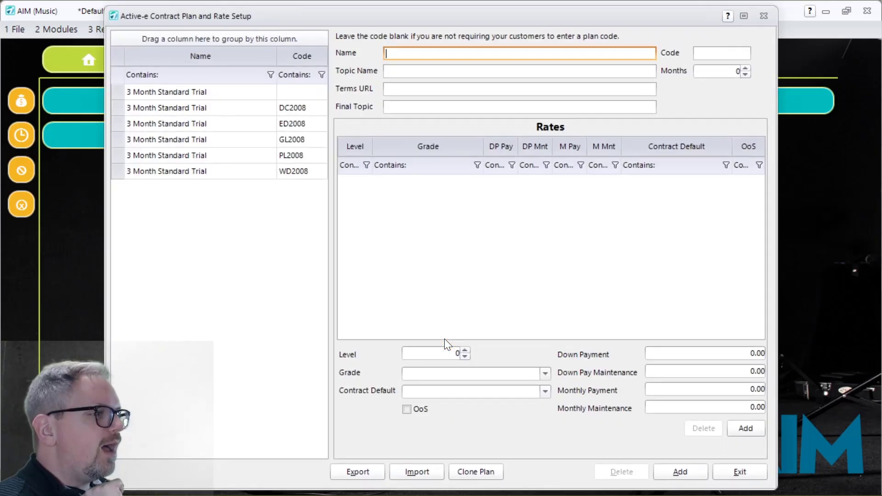
left_click(227, 92)
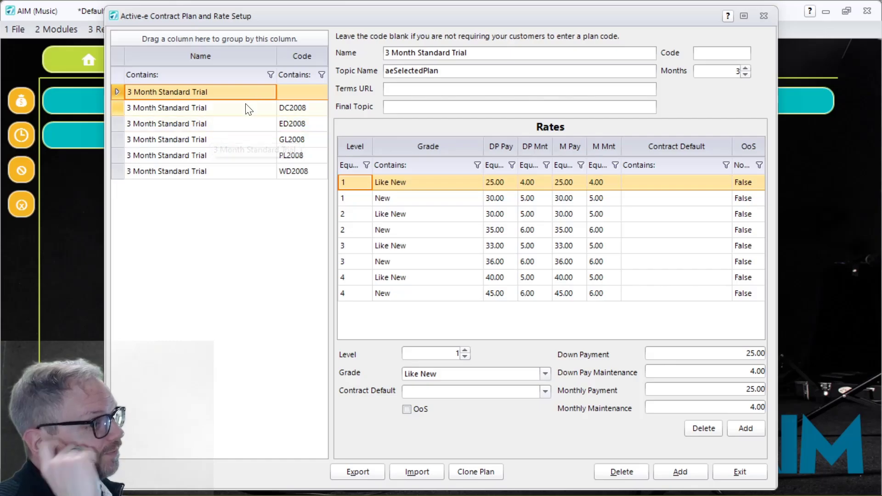
Step: Examine the plan's name, code and down payment months, relating the months value to the plan name
left_click(457, 53)
left_click_drag(487, 51, 350, 49)
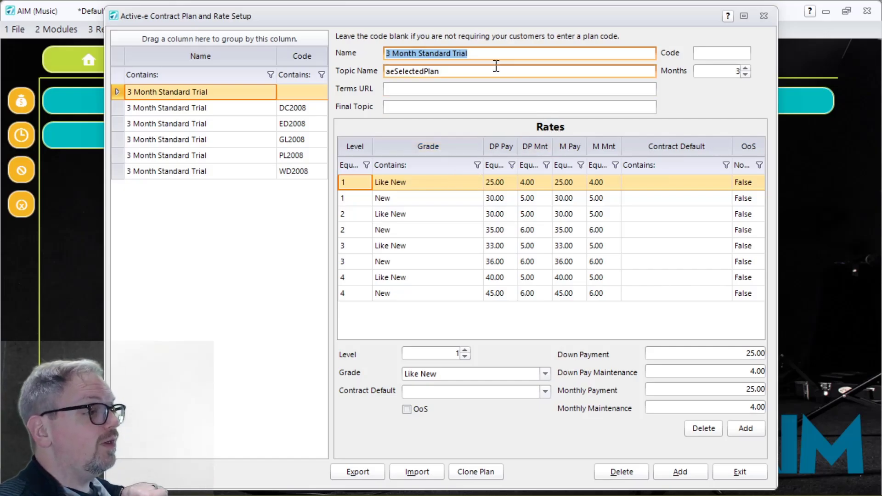
left_click(705, 53)
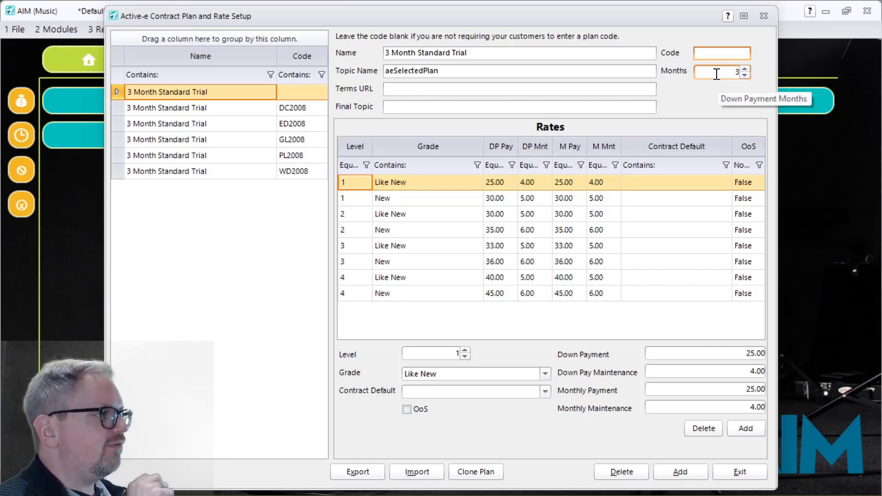
left_click(490, 53)
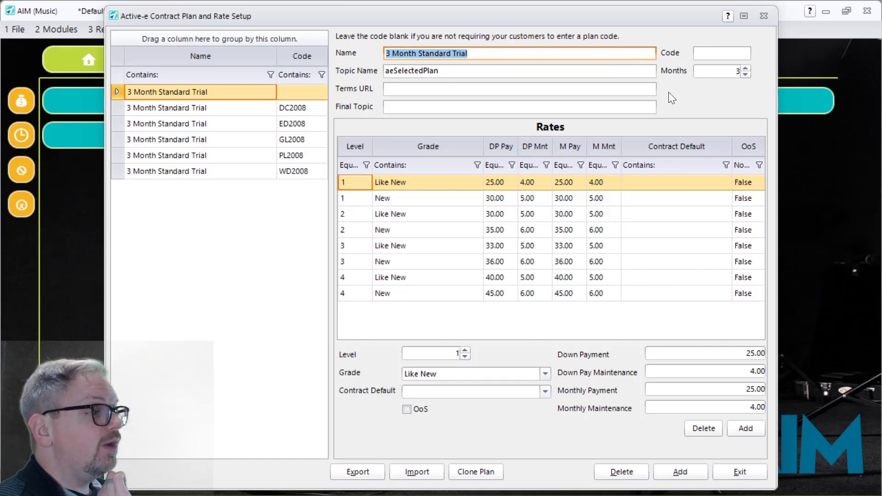
left_click(721, 72)
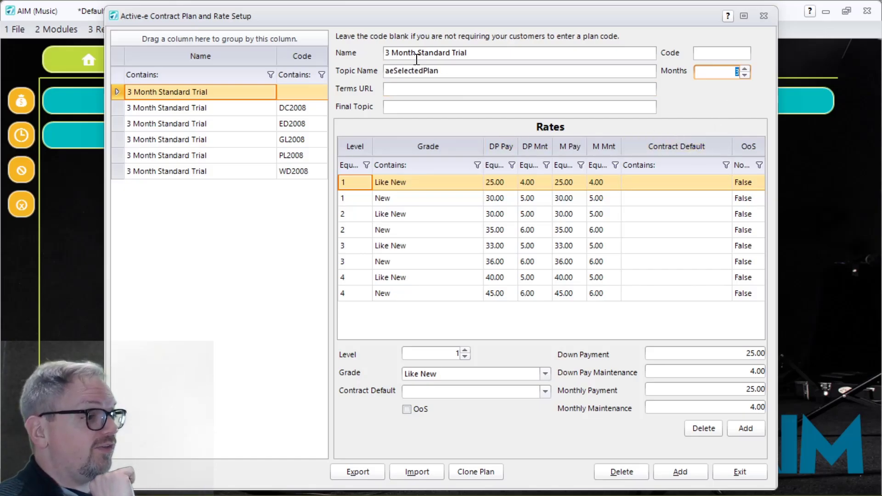
left_click_drag(418, 53, 373, 50)
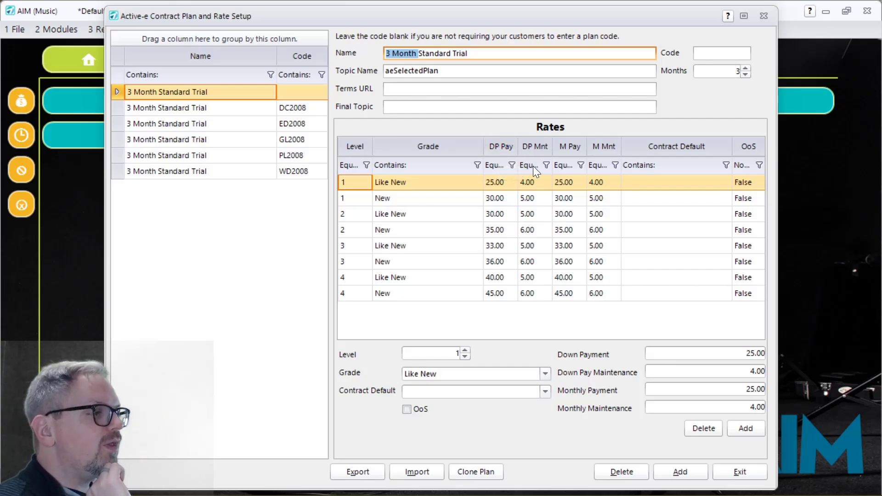
left_click(714, 72)
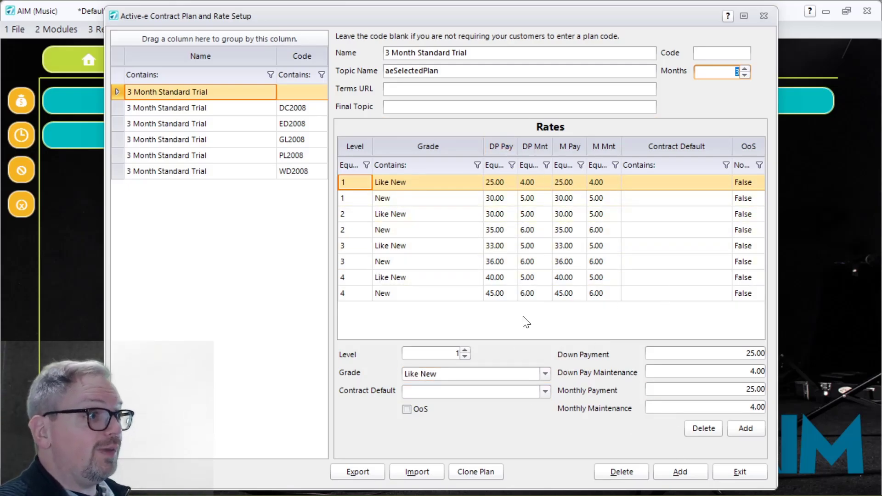
Step: Try adding a blank plan with a new rate, go through its down payment and monthly payment and maintenance fields, and cancel both entries
left_click(679, 470)
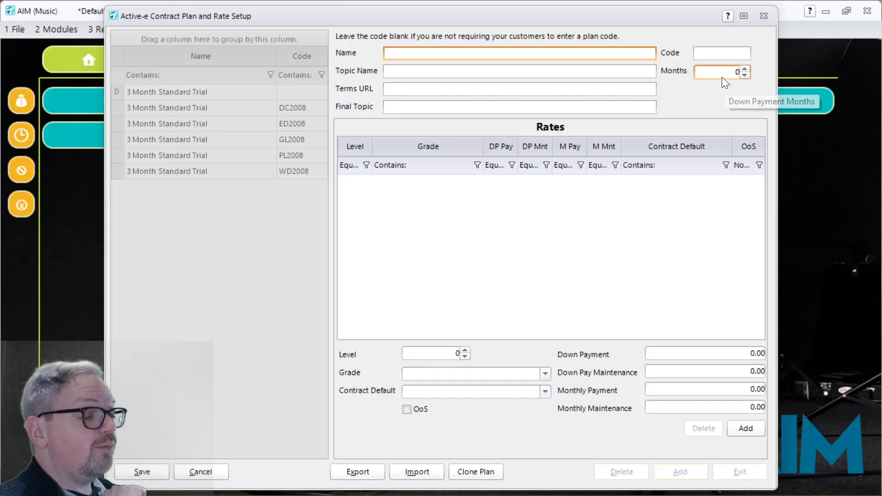
left_click(744, 428)
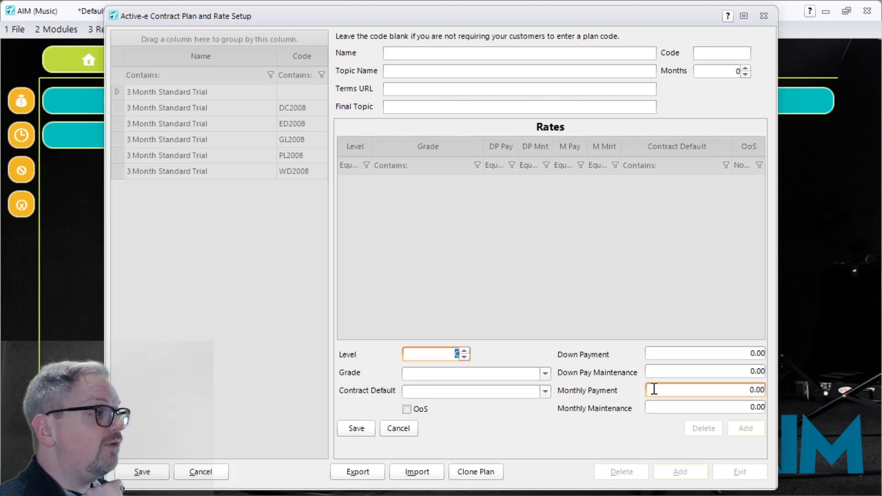
left_click(696, 353)
left_click_drag(696, 353, 786, 344)
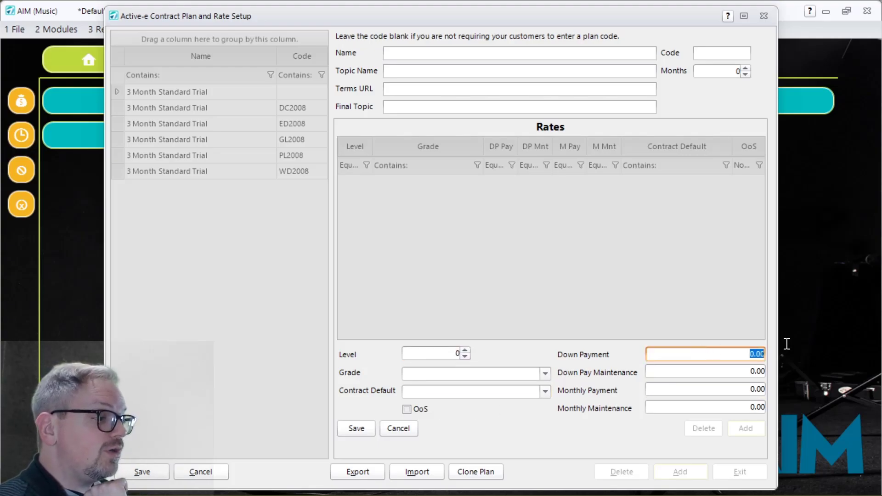
left_click_drag(710, 375, 798, 367)
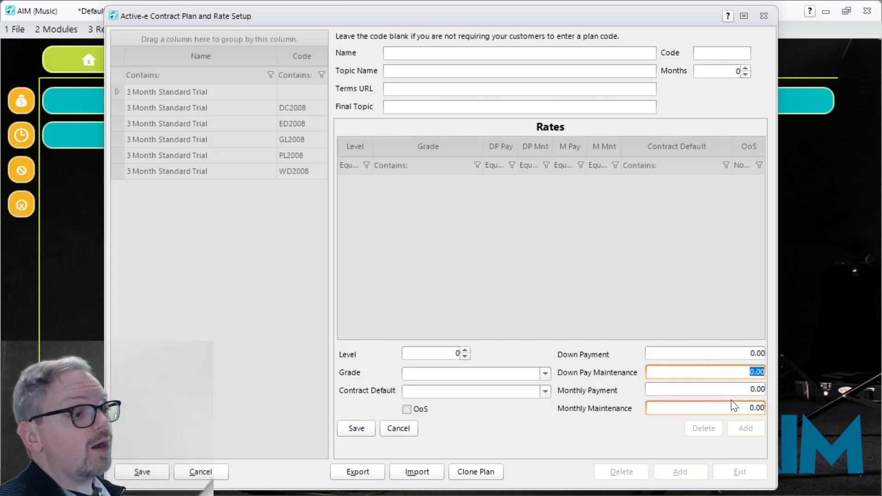
left_click_drag(684, 391, 814, 387)
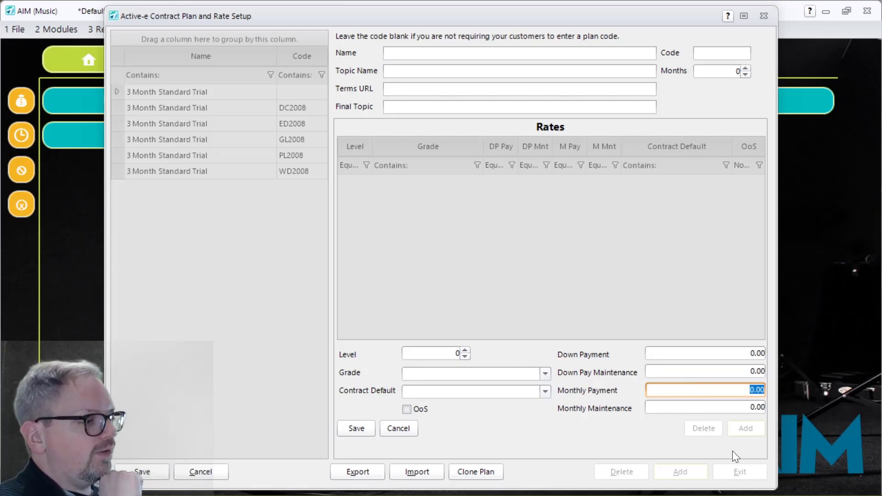
left_click_drag(707, 407, 769, 404)
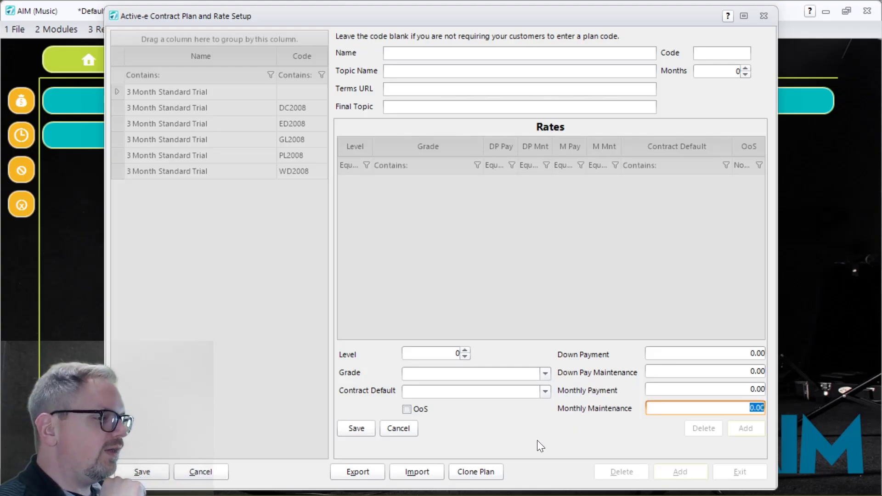
left_click(401, 431)
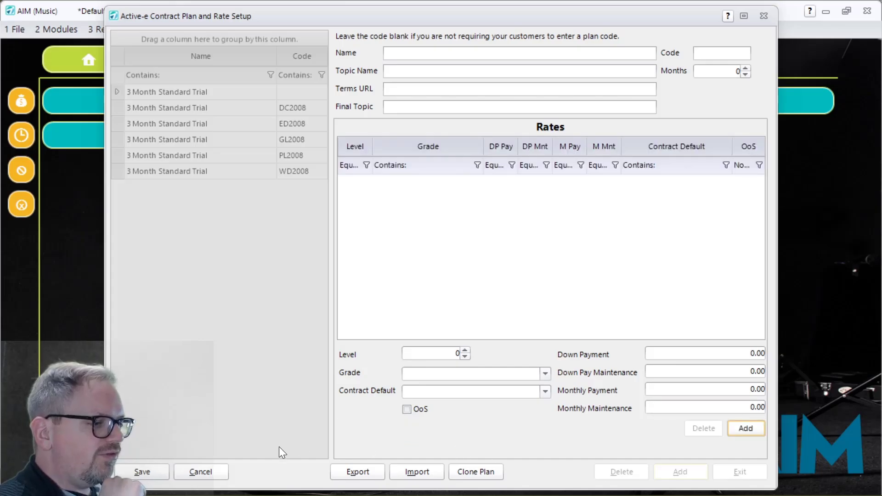
left_click(205, 470)
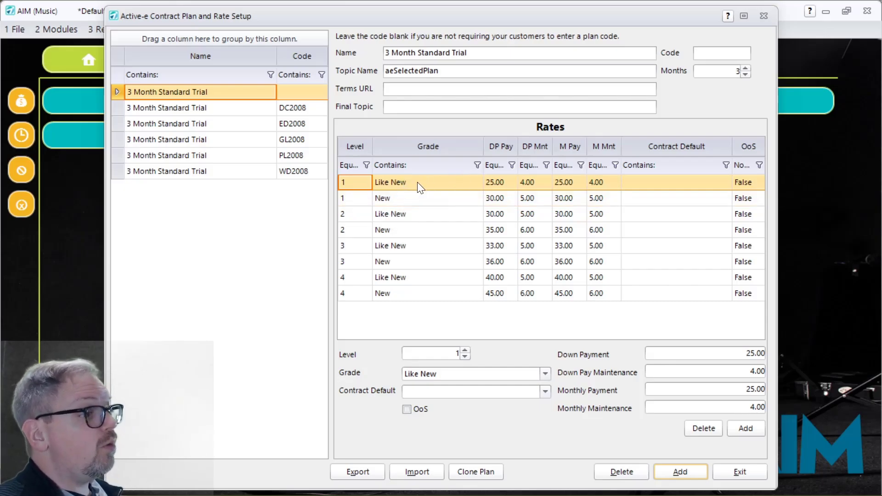
Step: Compare the down payment, monthly and maintenance rates of the Like New and New grades across levels 1 and 2
left_click(417, 201)
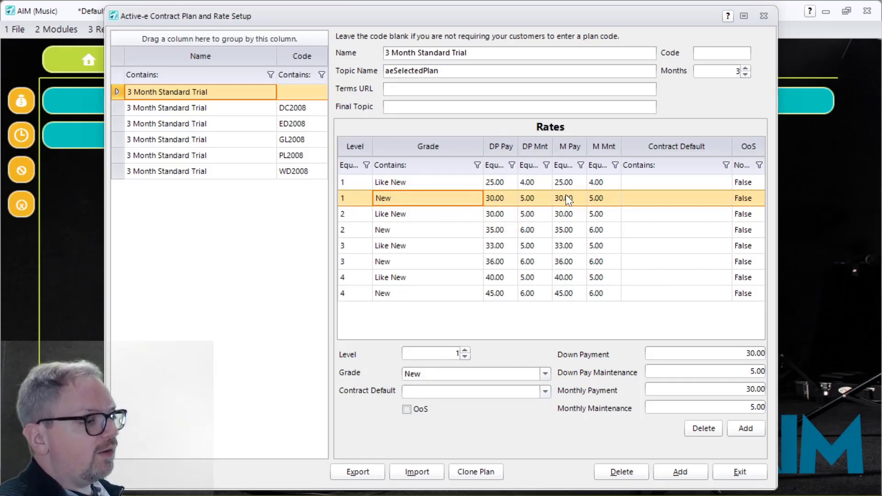
left_click(464, 182)
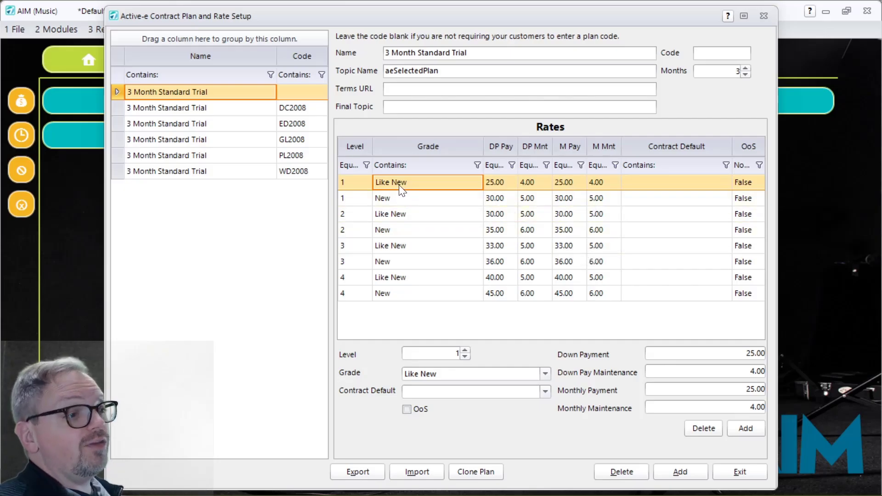
left_click(407, 201)
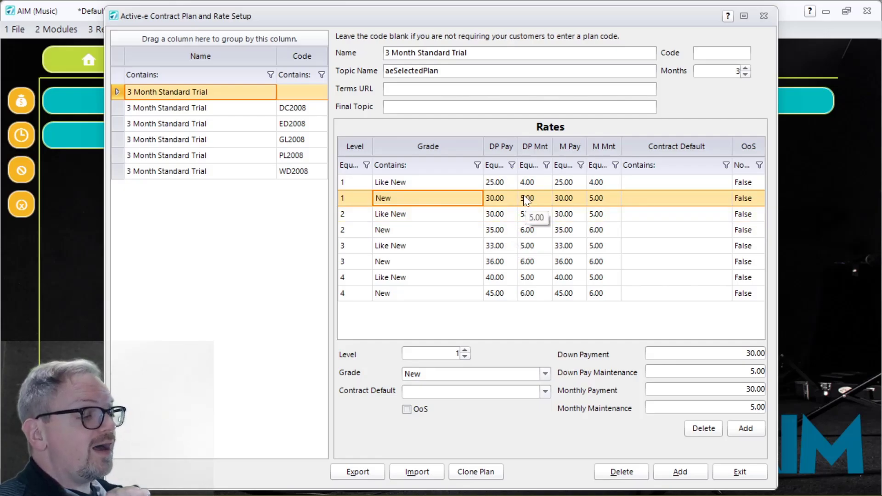
left_click(431, 182)
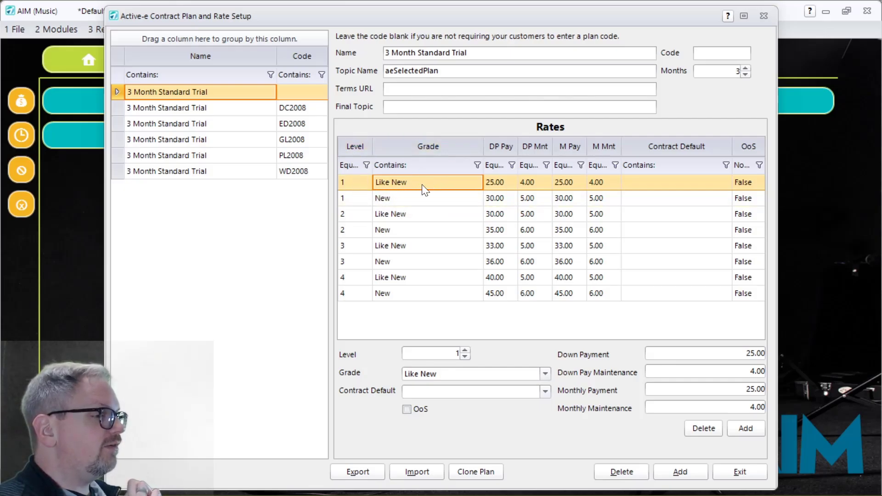
left_click(420, 230)
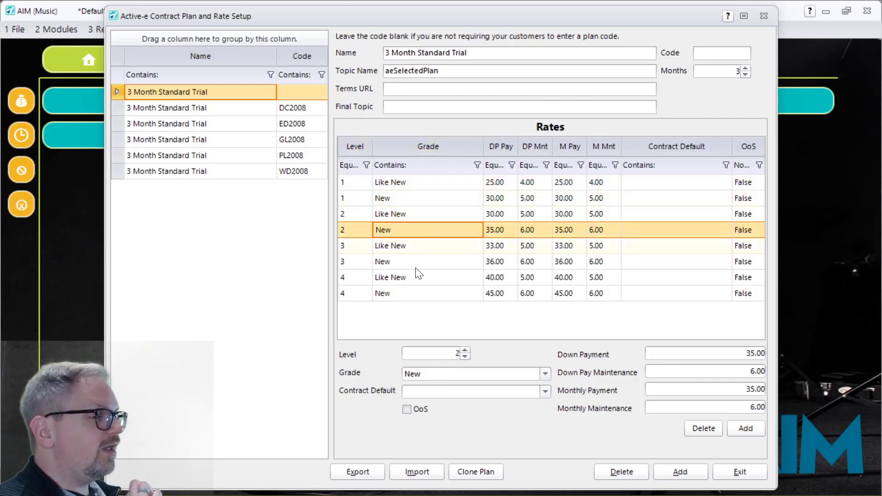
Step: Try flagging the level 1 Like New rate as OoS, cancel the plan edit, and return to the contract setup launcher
left_click(461, 186)
left_click(407, 409)
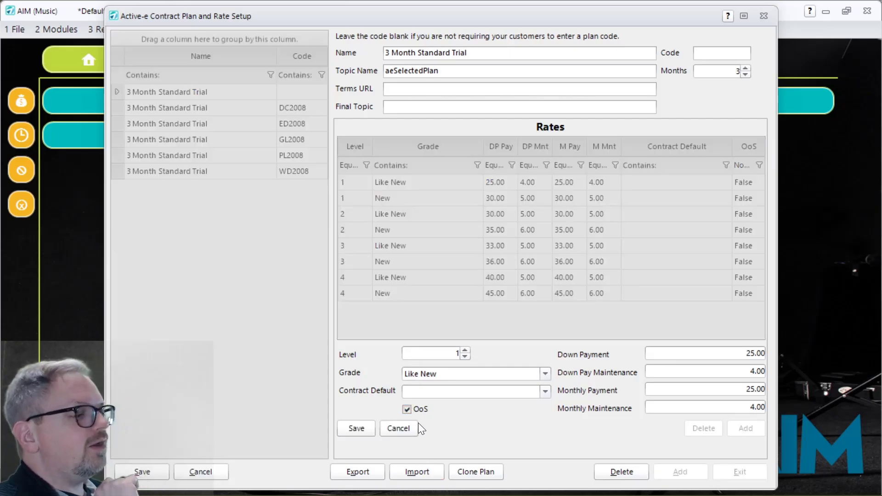
left_click(357, 428)
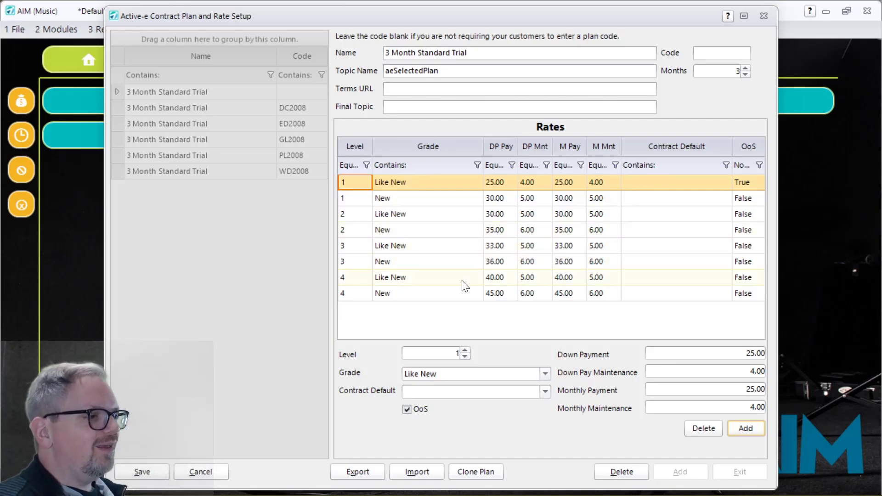
left_click(208, 467)
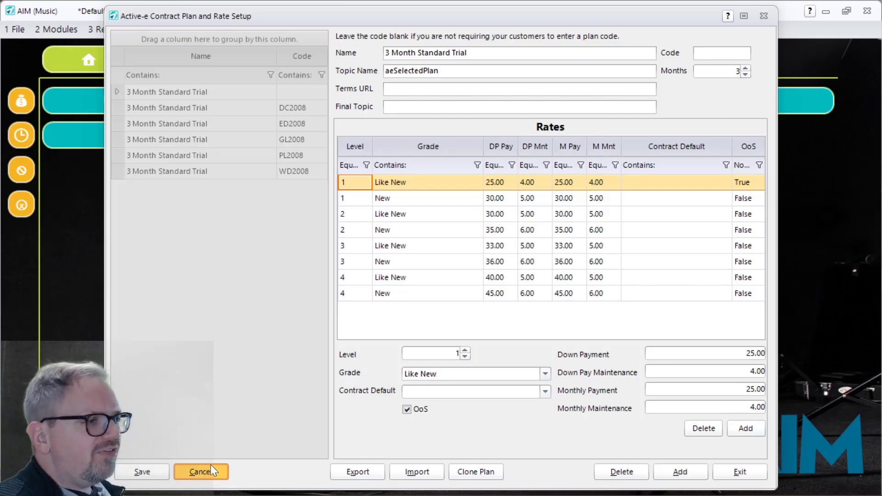
left_click(745, 470)
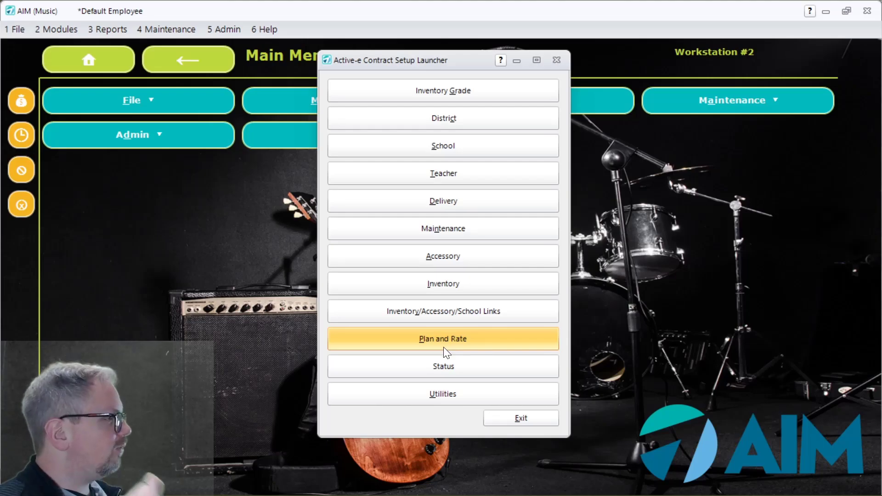
left_click(446, 327)
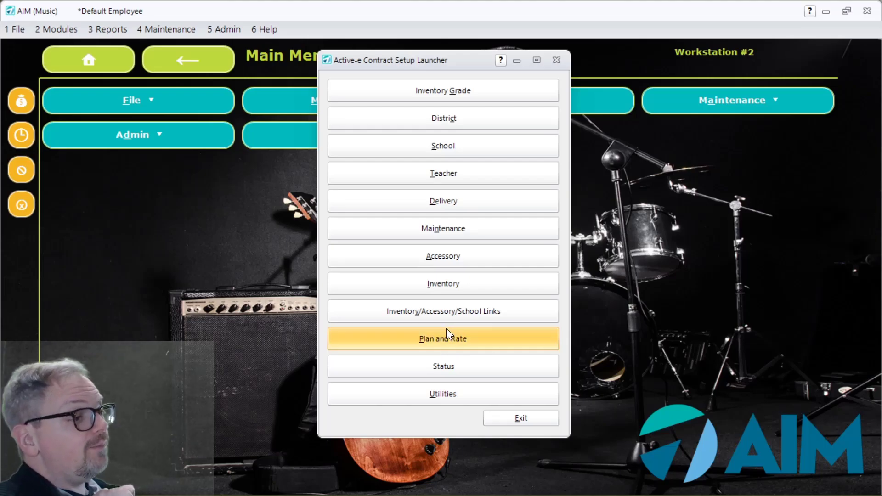